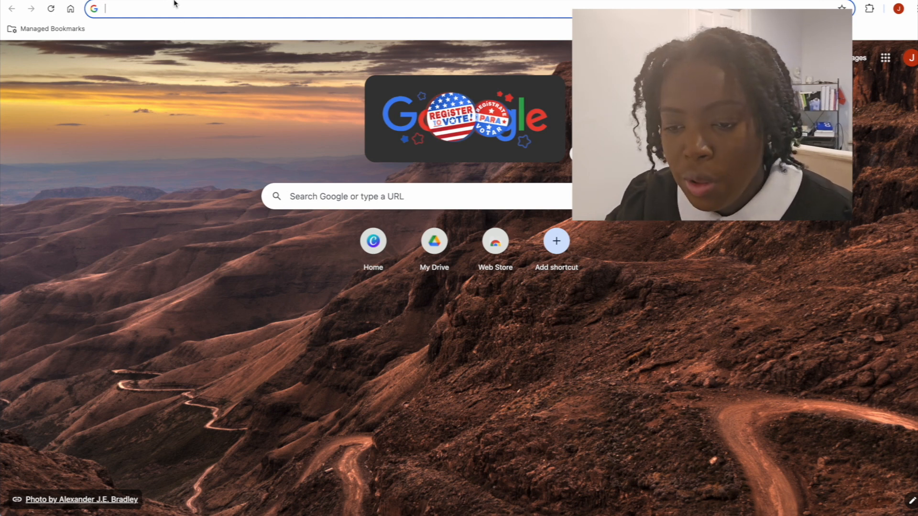
Search the web for "all in learning" and open the ALL In Learning official home page
{"action": "type", "text": "all"}
{"action": "key", "text": "Return"}
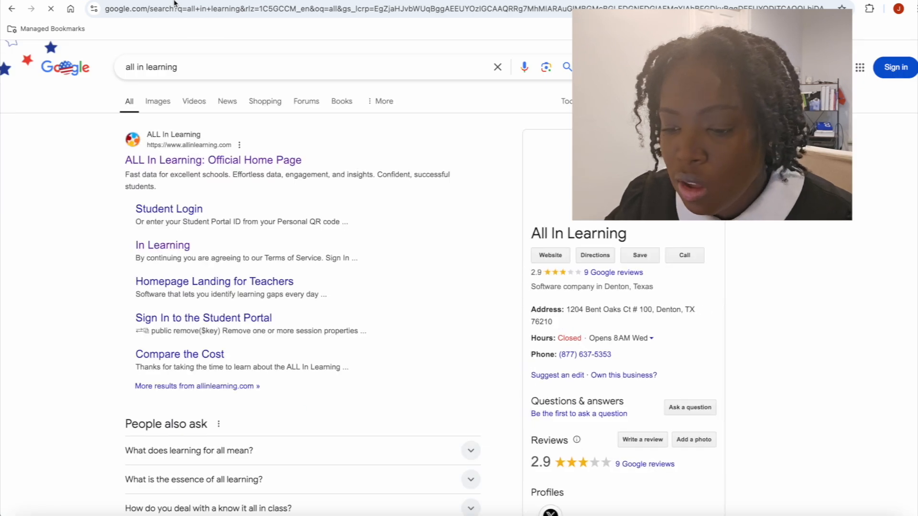
{"action": "left_click", "coordinate": [152, 163]}
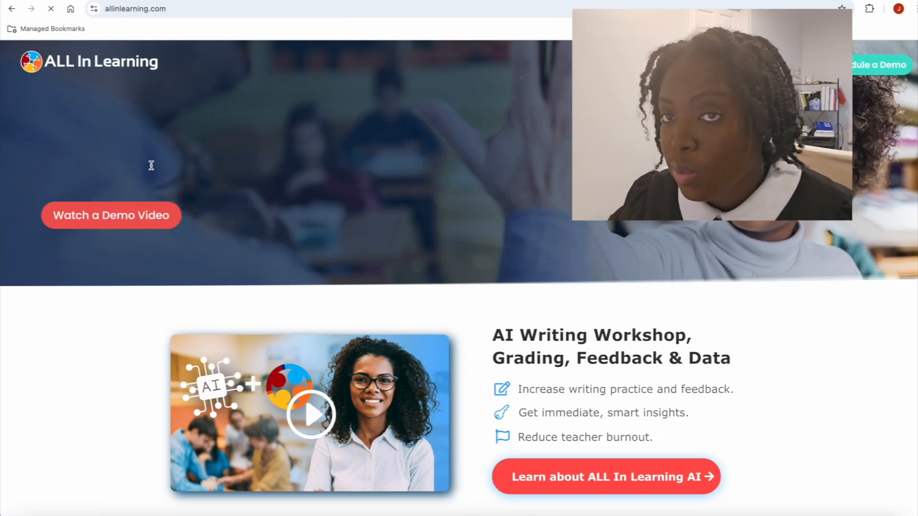
Open the admin sign-in page, log in with Clever and continue past the important notices
{"action": "mouse_move", "coordinate": [799, 65]}
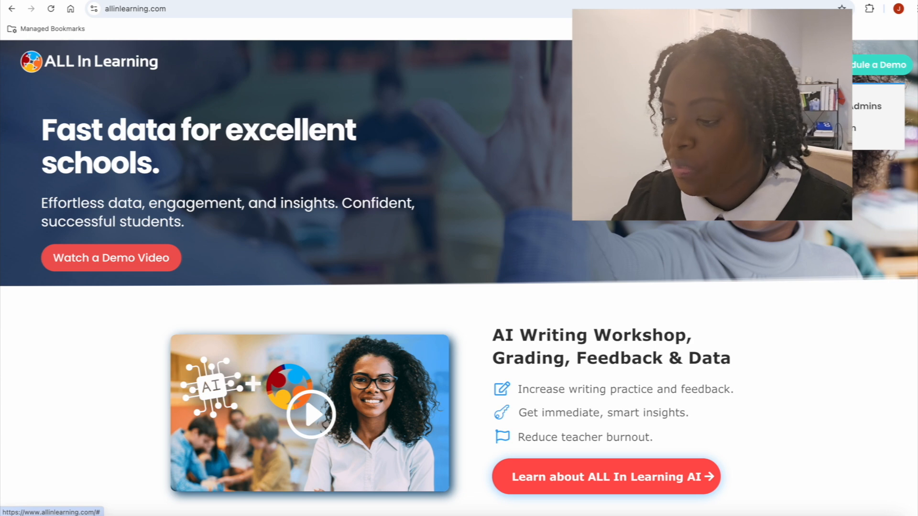
{"action": "left_click", "coordinate": [817, 106]}
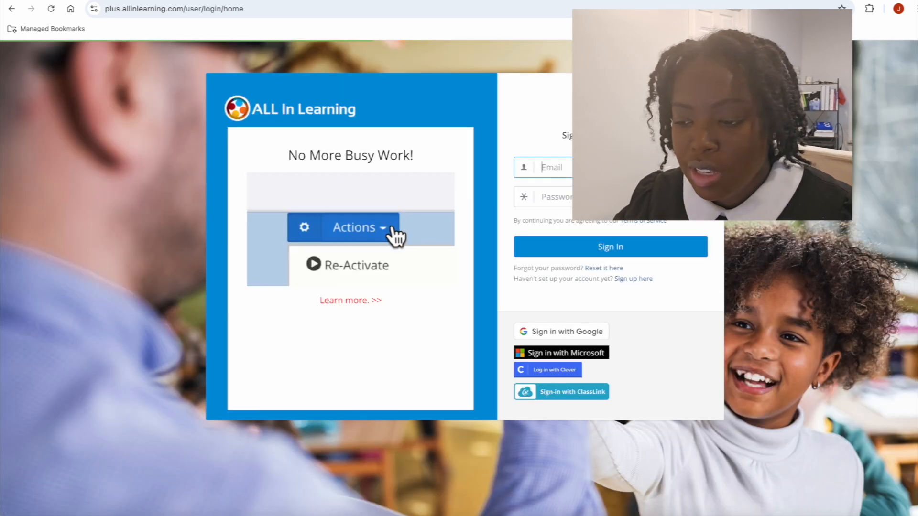
{"action": "left_click", "coordinate": [560, 371]}
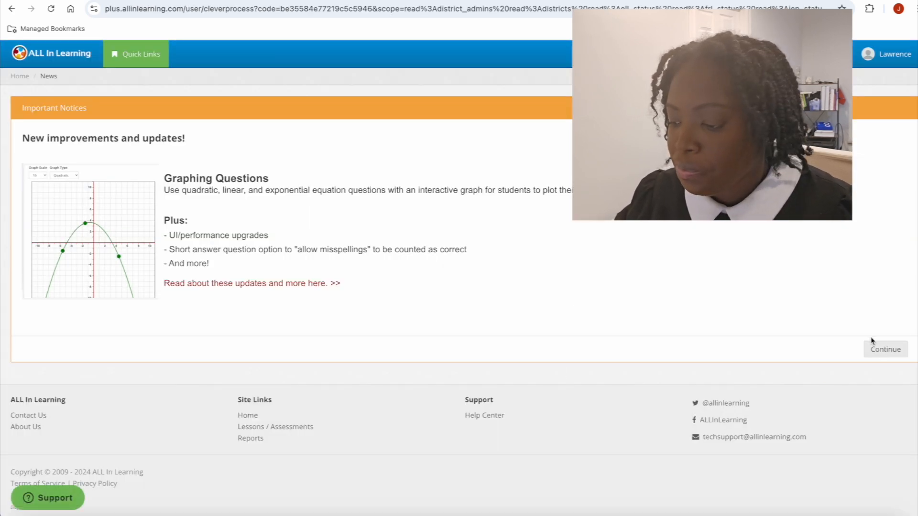
{"action": "left_click", "coordinate": [881, 350]}
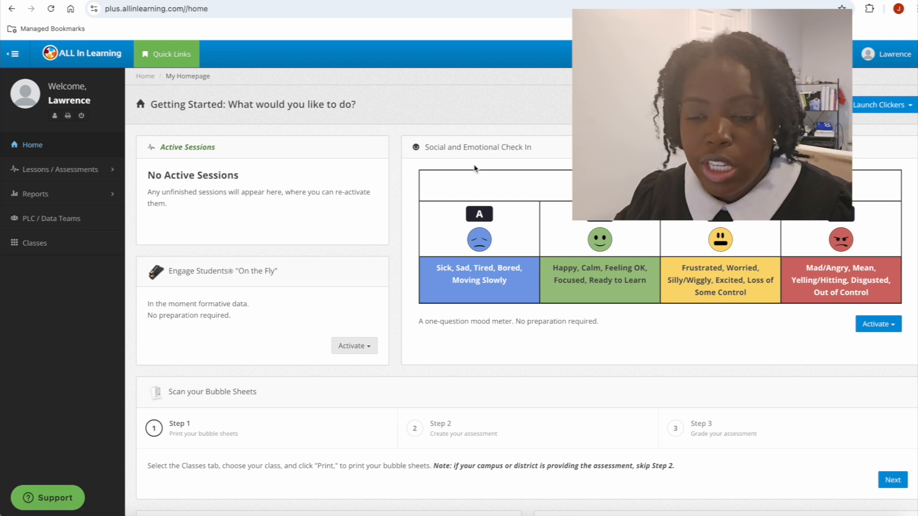
Open My Assessments and start creating a new assessment key
{"action": "left_click", "coordinate": [50, 171]}
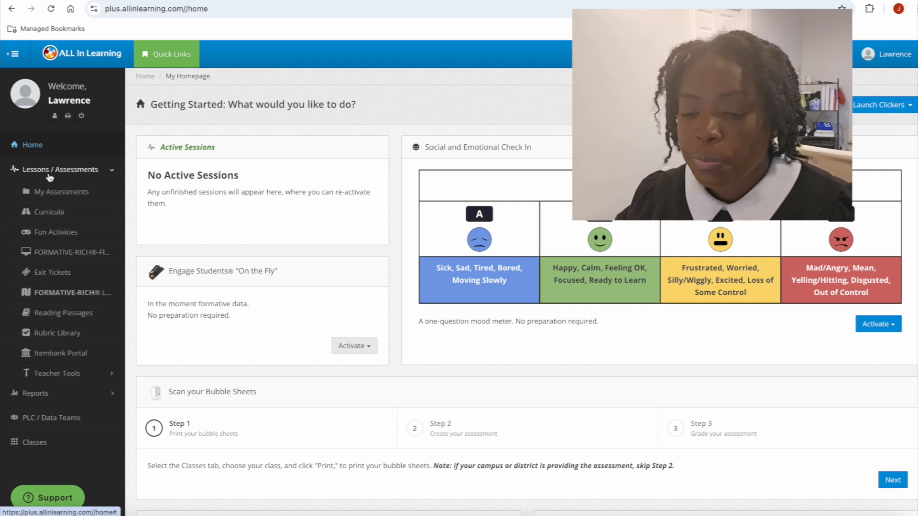
{"action": "left_click", "coordinate": [50, 192]}
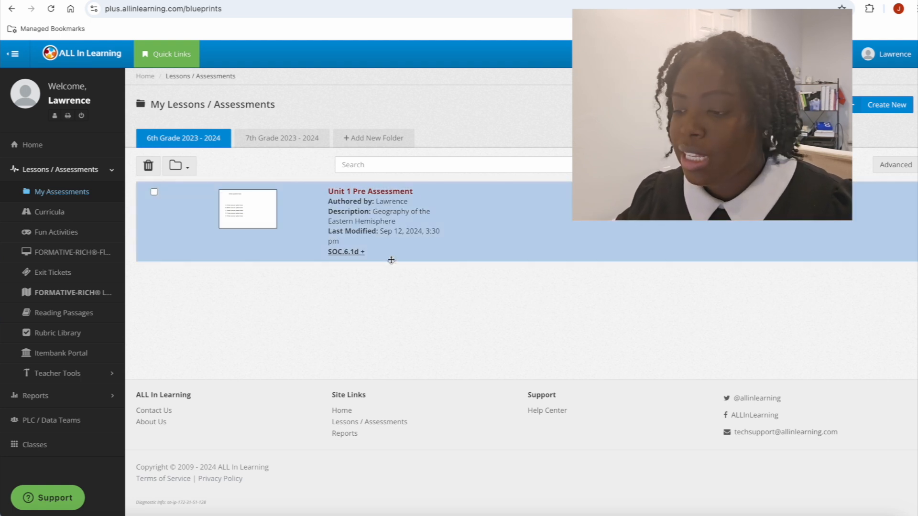
{"action": "left_click", "coordinate": [890, 111]}
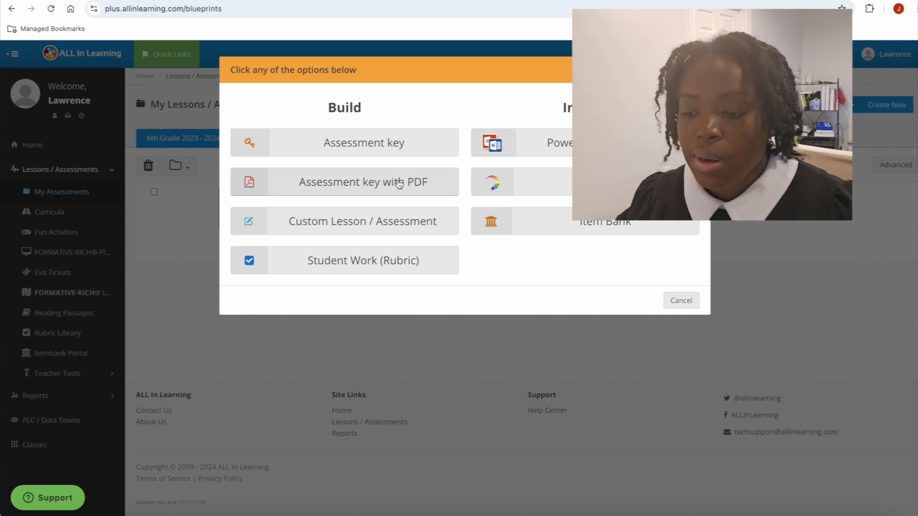
{"action": "left_click", "coordinate": [396, 153]}
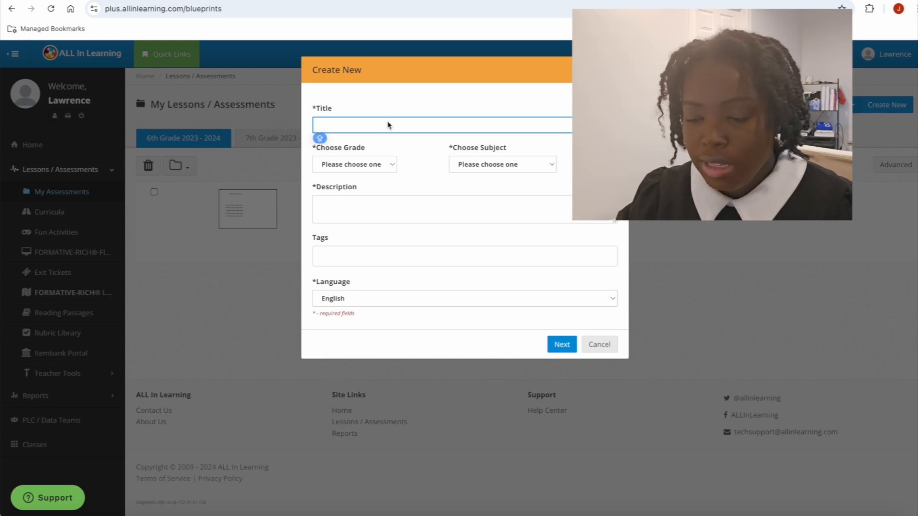
Create the assessment with title "Demo Assessment", Grade 6, subject Social Studies and description "Demo"
{"action": "type", "text": "Demo Assessment"}
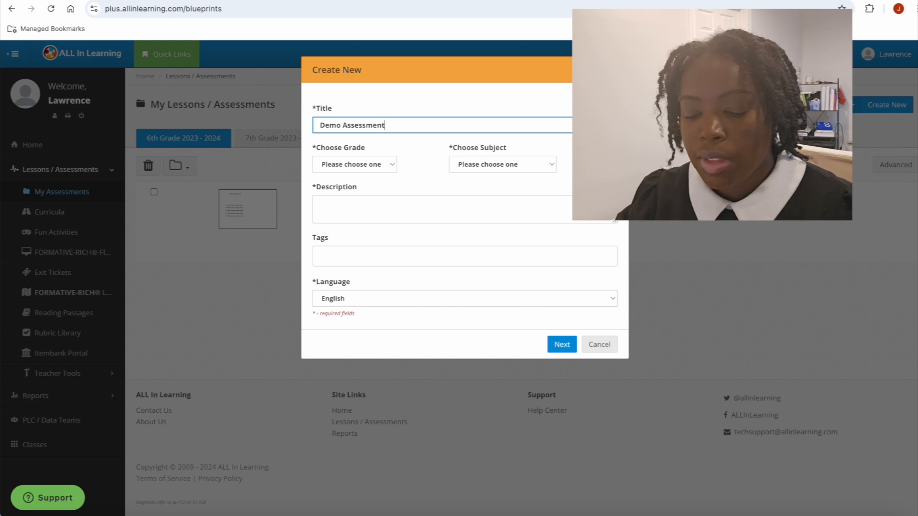
{"action": "left_click", "coordinate": [366, 165]}
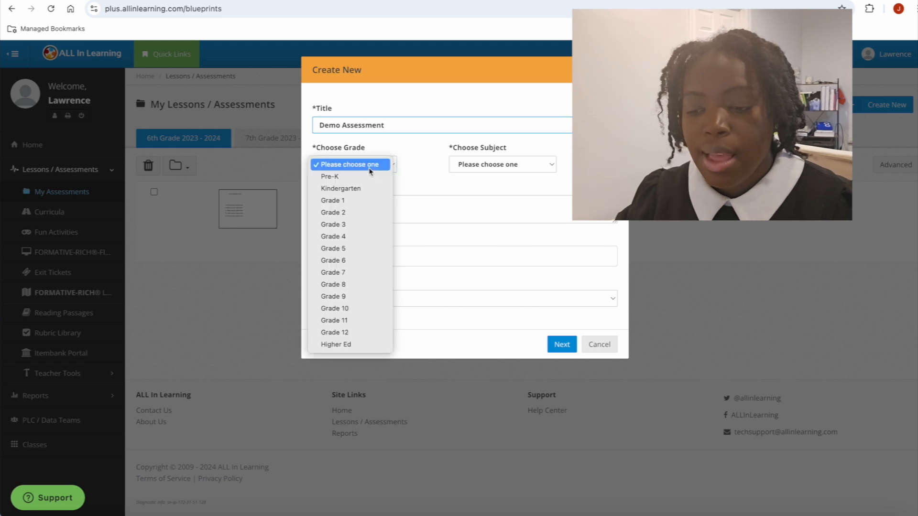
{"action": "left_click", "coordinate": [360, 261]}
{"action": "left_click", "coordinate": [481, 165]}
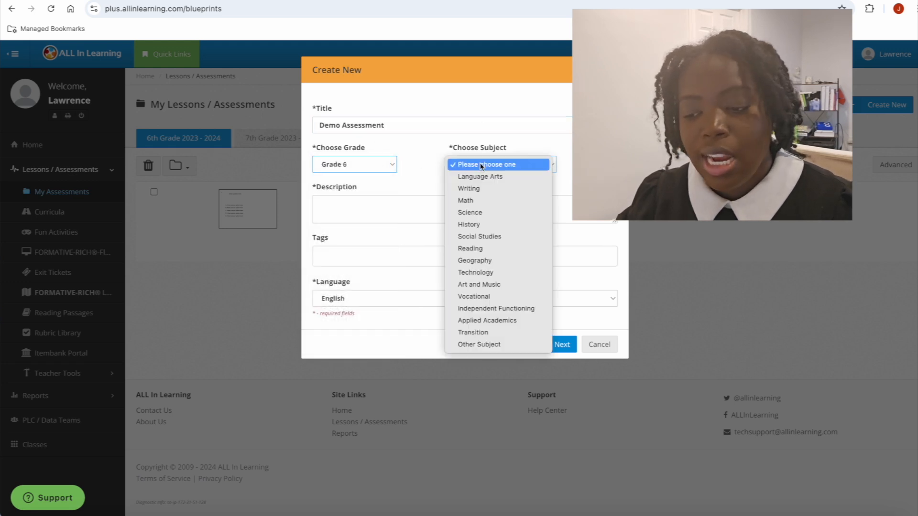
{"action": "left_click", "coordinate": [480, 238]}
{"action": "left_click", "coordinate": [398, 209]}
{"action": "type", "text": "Demo"}
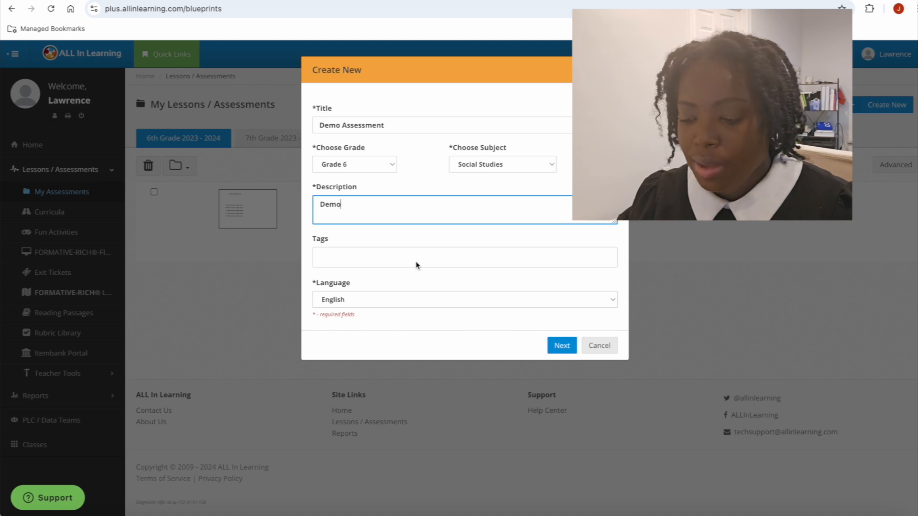
{"action": "left_click", "coordinate": [561, 346]}
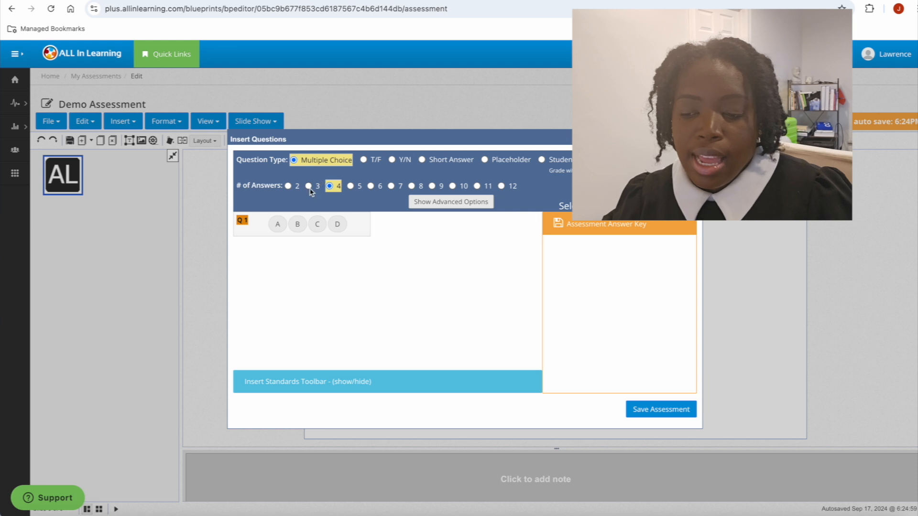
Try 12 and 2 answer choices for multiple-choice question 1, and return to 4 choices
{"action": "left_click", "coordinate": [501, 186]}
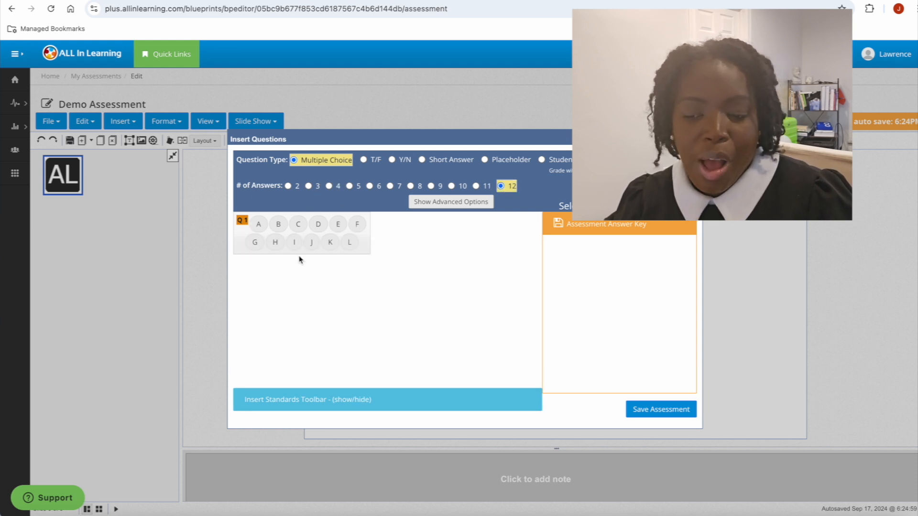
{"action": "left_click", "coordinate": [293, 187]}
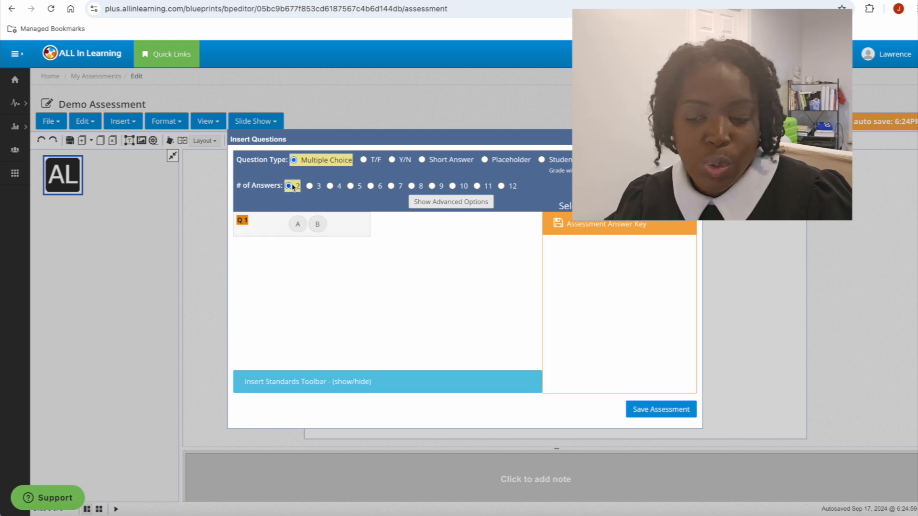
{"action": "left_click", "coordinate": [337, 190]}
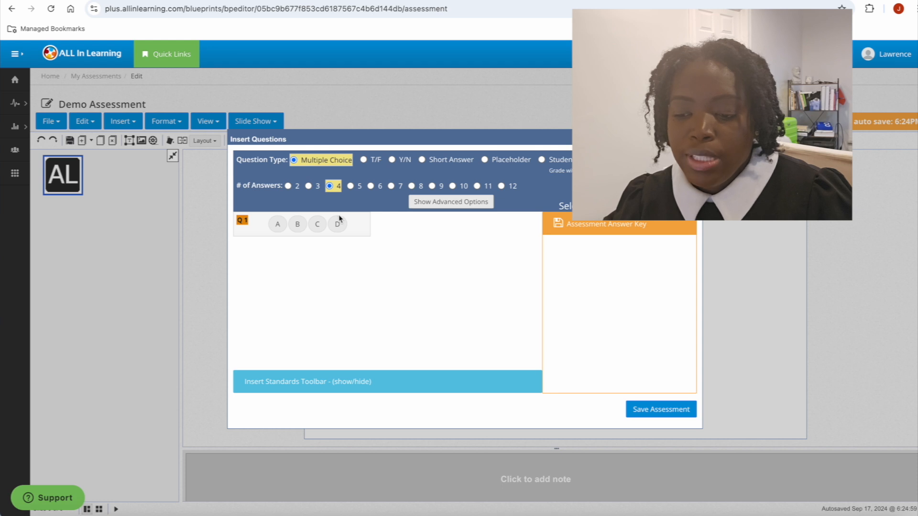
Enter the four-choice answer key for questions 1 to 9 as D, D, D, D, C, B, A, B, C
{"action": "left_click", "coordinate": [336, 228]}
{"action": "left_click", "coordinate": [336, 228]}
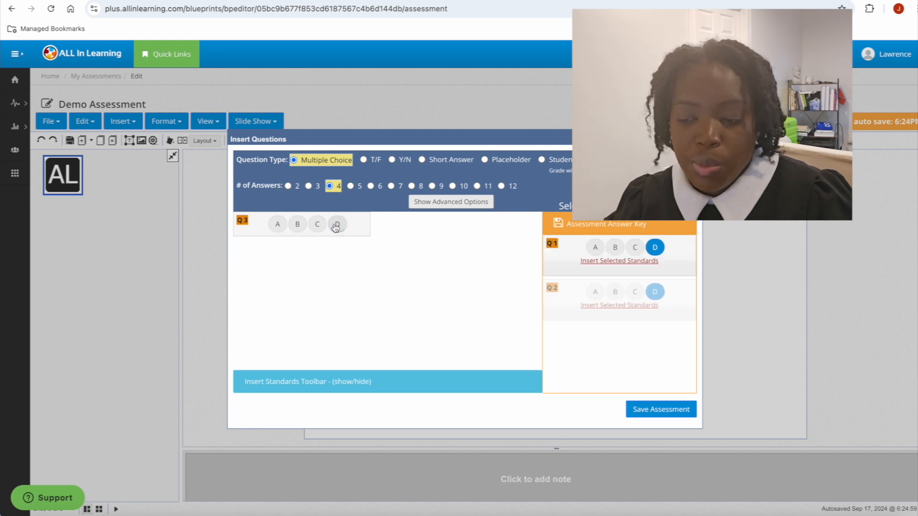
{"action": "left_click", "coordinate": [335, 228]}
{"action": "left_click", "coordinate": [335, 227]}
{"action": "left_click", "coordinate": [317, 228]}
{"action": "left_click", "coordinate": [297, 230]}
{"action": "left_click", "coordinate": [278, 228]}
{"action": "left_click", "coordinate": [298, 227]}
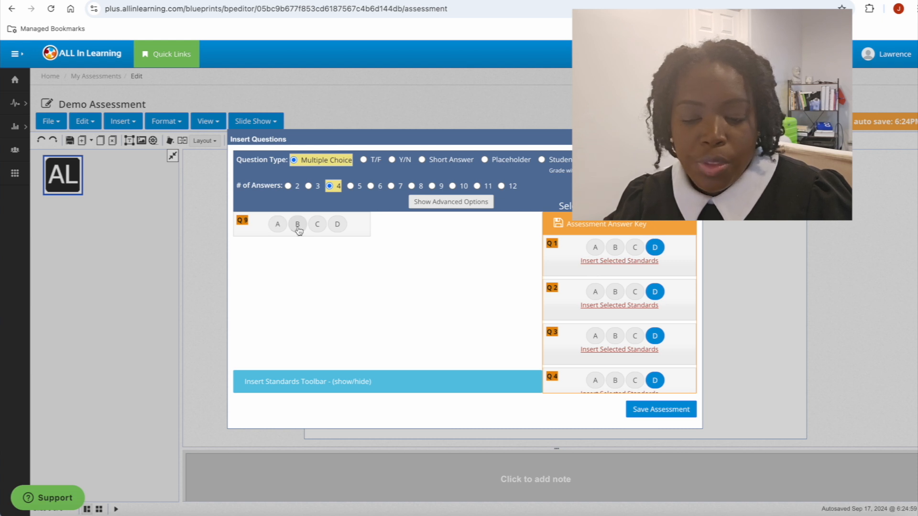
{"action": "left_click", "coordinate": [317, 226]}
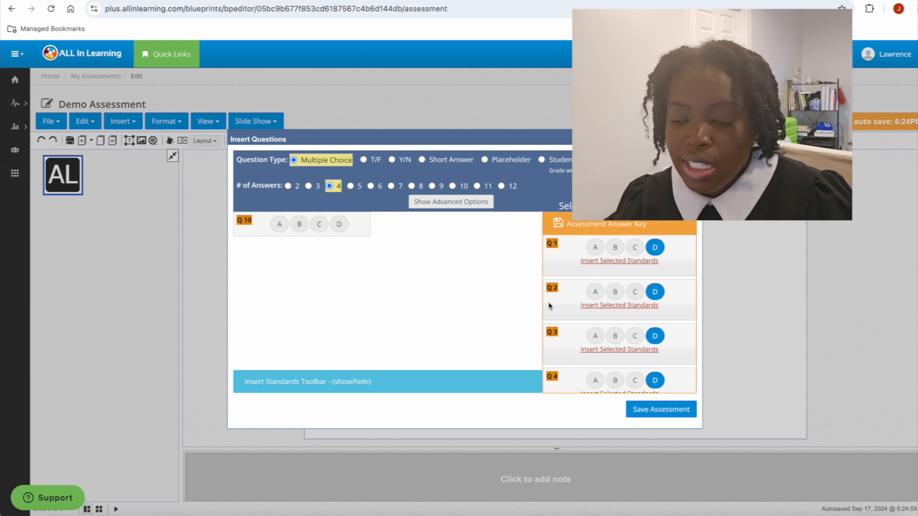
Continue the answer key for questions 10 to 15 with B, B, C, D, C, C
{"action": "scroll", "coordinate": [616, 267], "scroll_direction": "down", "scroll_amount": 2}
{"action": "scroll", "coordinate": [616, 267], "scroll_direction": "down", "scroll_amount": 3}
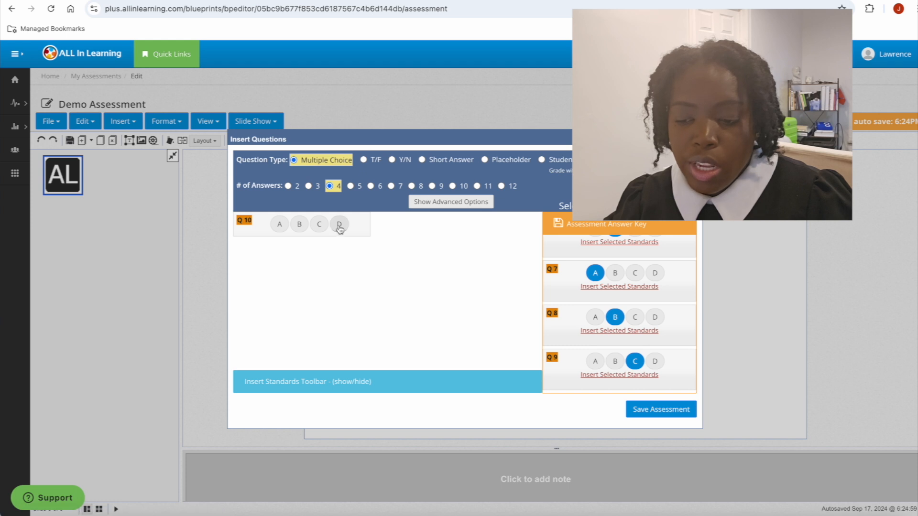
{"action": "left_click", "coordinate": [322, 226]}
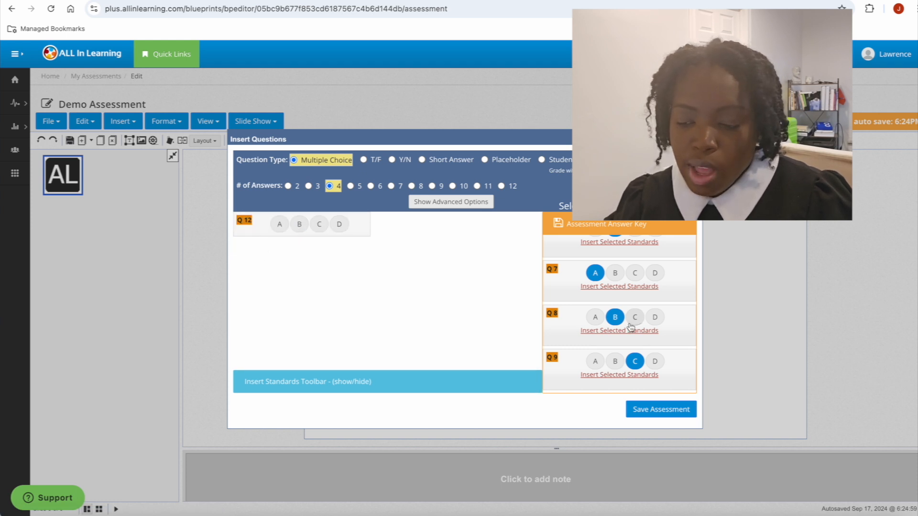
{"action": "scroll", "coordinate": [630, 326], "scroll_direction": "down", "scroll_amount": 2}
{"action": "left_click", "coordinate": [319, 225]}
{"action": "left_click", "coordinate": [339, 225]}
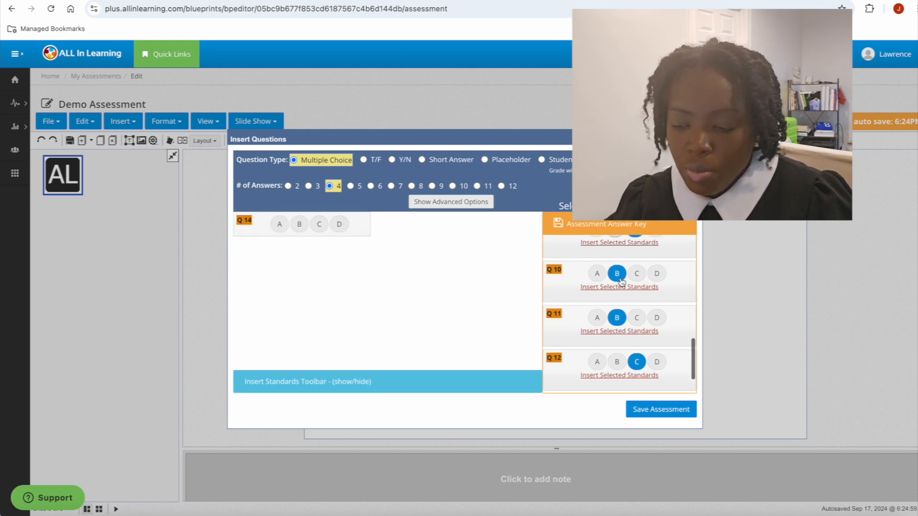
{"action": "left_click", "coordinate": [321, 225]}
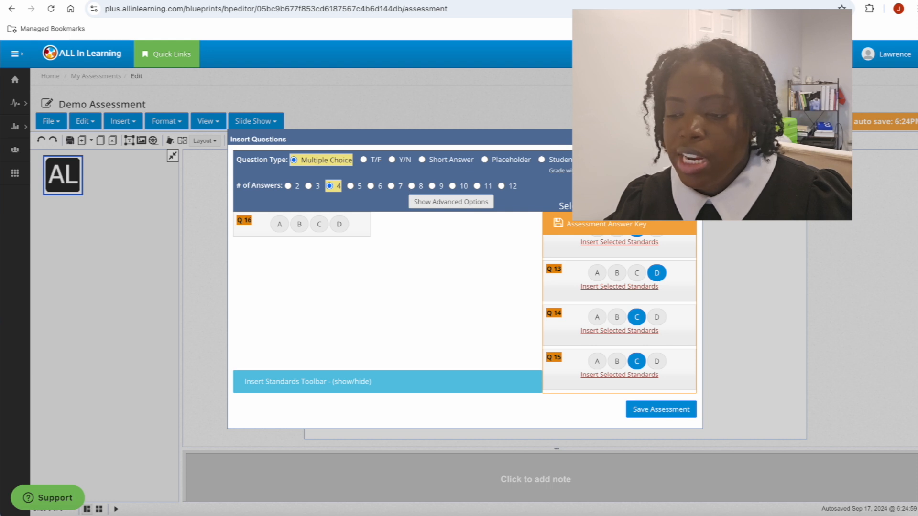
Add question 16 as a slider-scored question with a maximum value of 4
{"action": "left_click", "coordinate": [619, 159]}
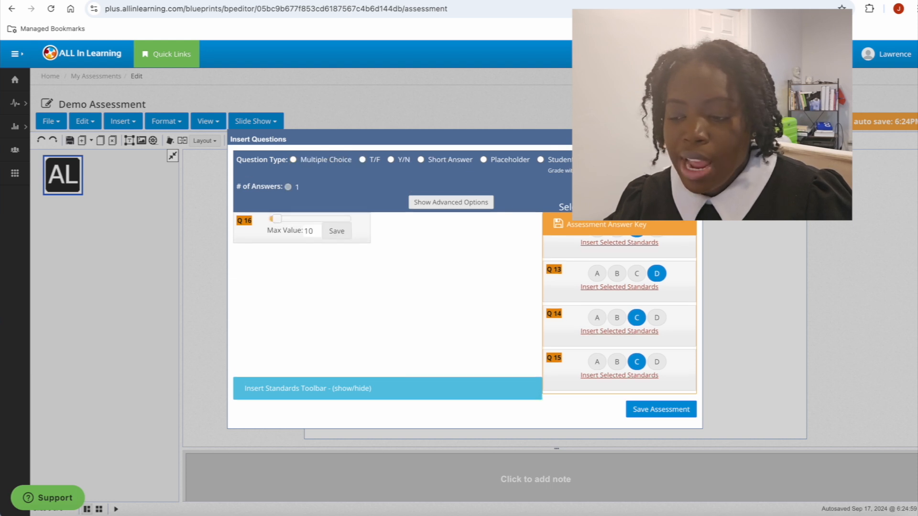
{"action": "double_click", "coordinate": [310, 231]}
{"action": "type", "text": "4"}
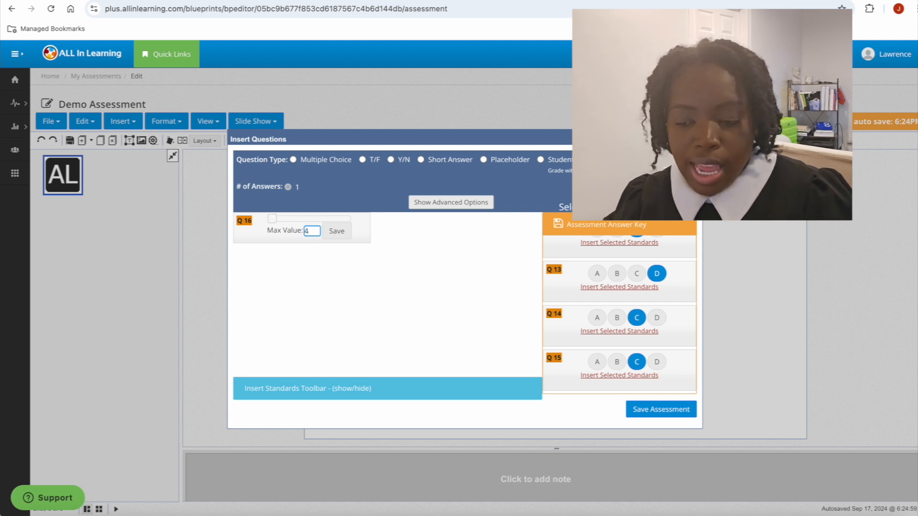
{"action": "left_click", "coordinate": [337, 232]}
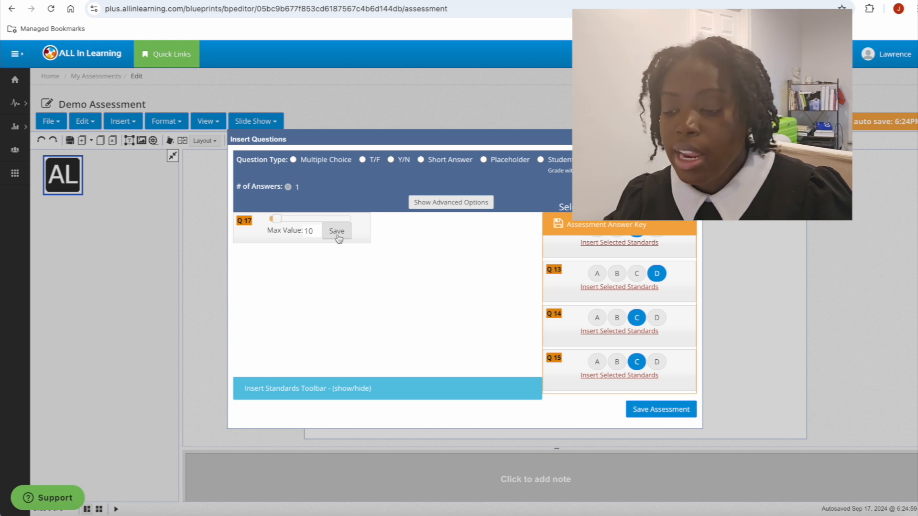
{"action": "scroll", "coordinate": [682, 313], "scroll_direction": "down", "scroll_amount": 1}
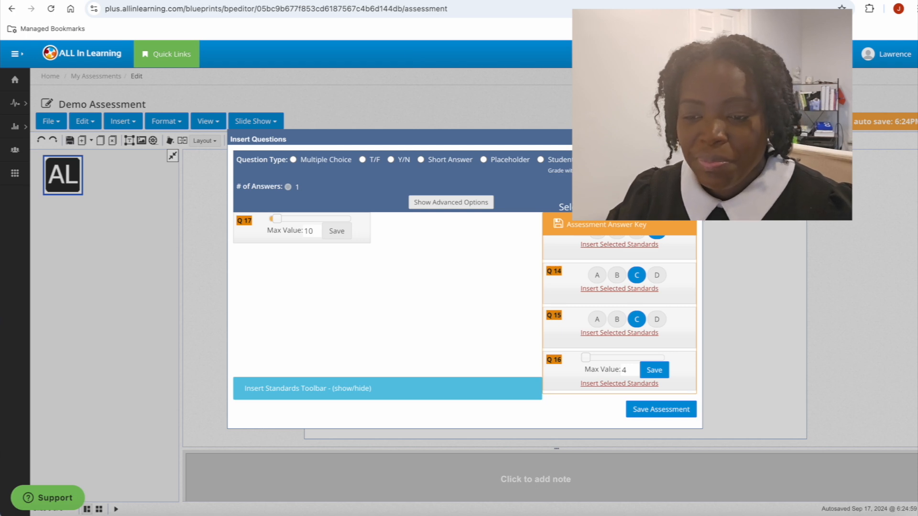
Calculate 10/15 with a web search in a new tab and return to the assessment
{"action": "key", "text": "ctrl+t"}
{"action": "type", "text": "10"}
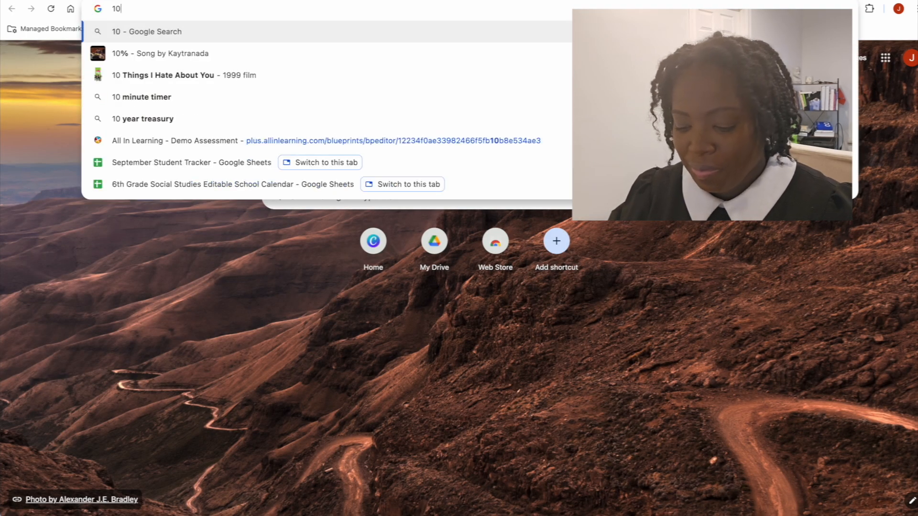
{"action": "type", "text": "/15"}
{"action": "key", "text": "Return"}
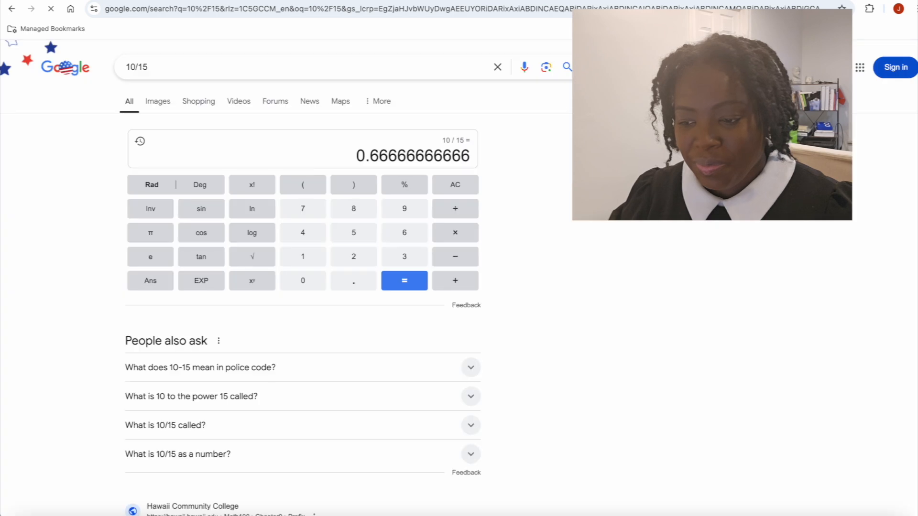
{"action": "left_click", "coordinate": [258, 1]}
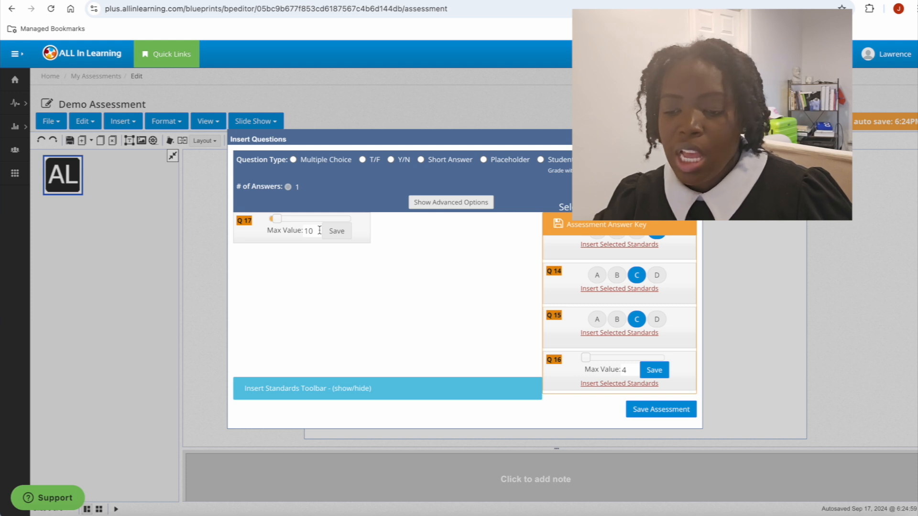
Add questions 17 to 20 as four-choice multiple choice with the answers C, B, B, C
{"action": "scroll", "coordinate": [629, 278], "scroll_direction": "down", "scroll_amount": 1}
{"action": "scroll", "coordinate": [630, 277], "scroll_direction": "up", "scroll_amount": 1}
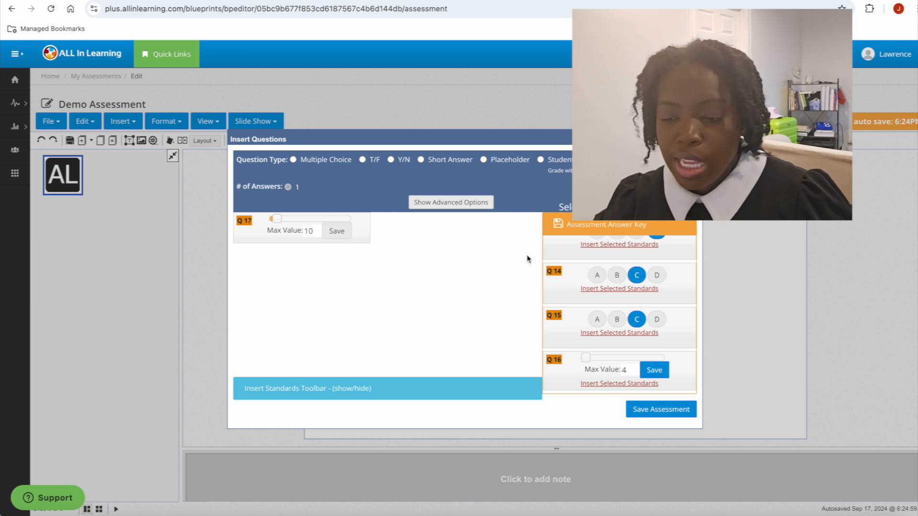
{"action": "left_click", "coordinate": [299, 163]}
{"action": "left_click", "coordinate": [329, 186]}
{"action": "left_click", "coordinate": [319, 227]}
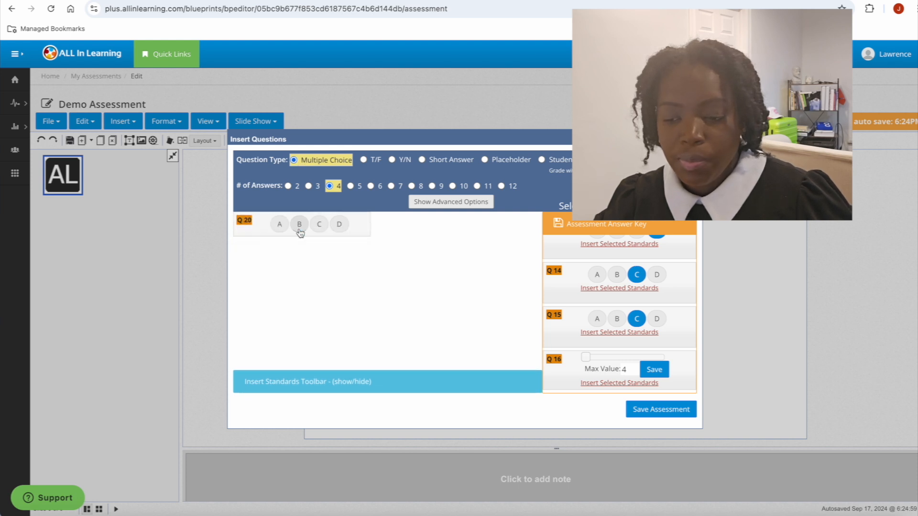
{"action": "left_click", "coordinate": [320, 227]}
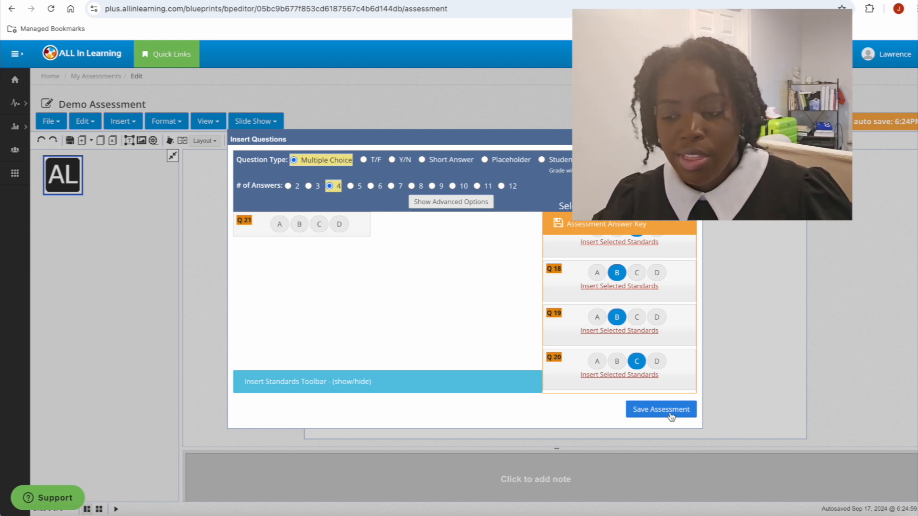
Replace question 1's answer D with C in the answer key and save the assessment
{"action": "scroll", "coordinate": [652, 281], "scroll_direction": "up", "scroll_amount": 15}
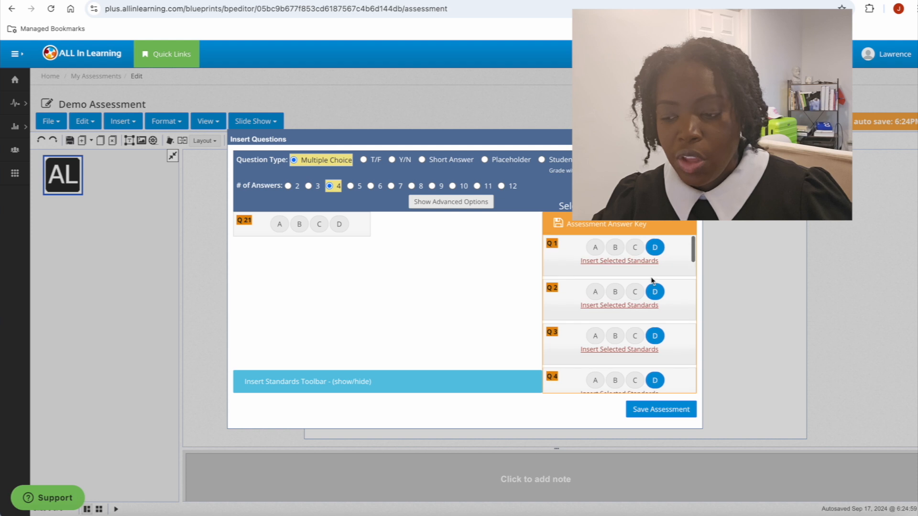
{"action": "left_click", "coordinate": [634, 249]}
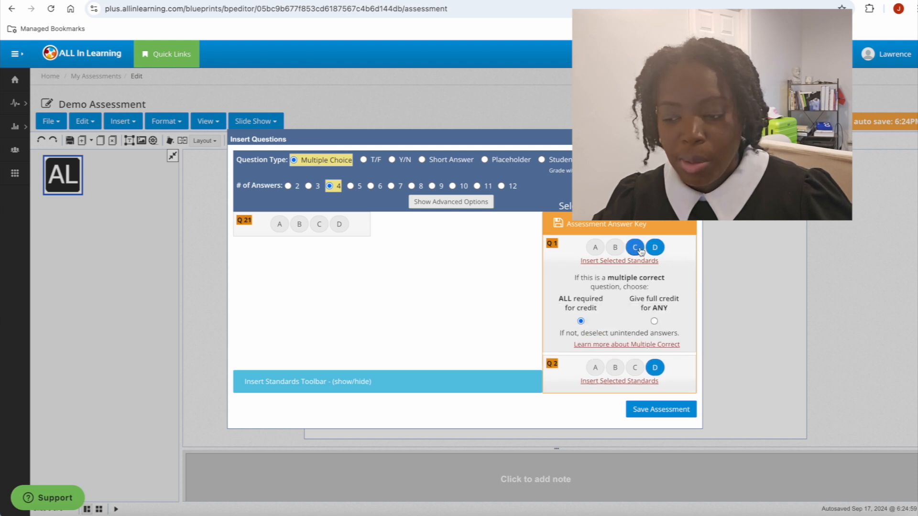
{"action": "left_click", "coordinate": [655, 248]}
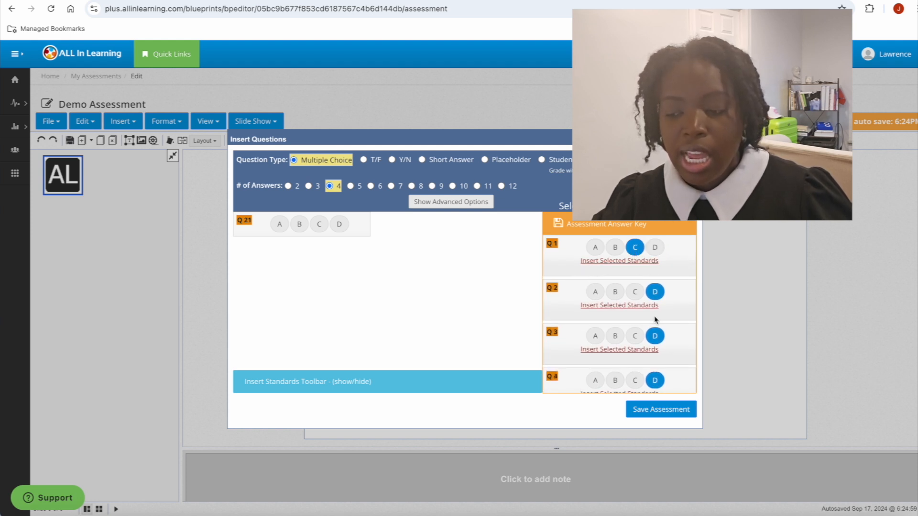
{"action": "scroll", "coordinate": [654, 317], "scroll_direction": "down", "scroll_amount": 15}
{"action": "left_click", "coordinate": [660, 410]}
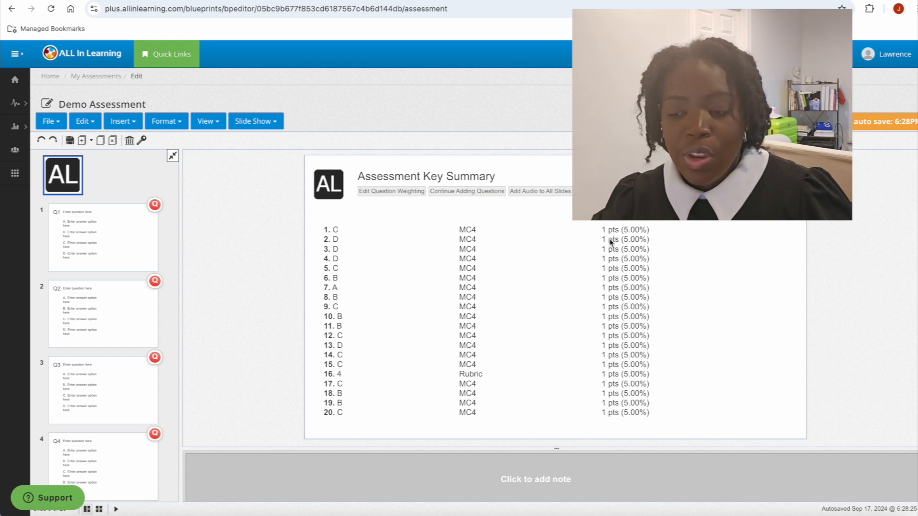
Review the question weighting of the assessment and close it without making changes
{"action": "left_click", "coordinate": [377, 192]}
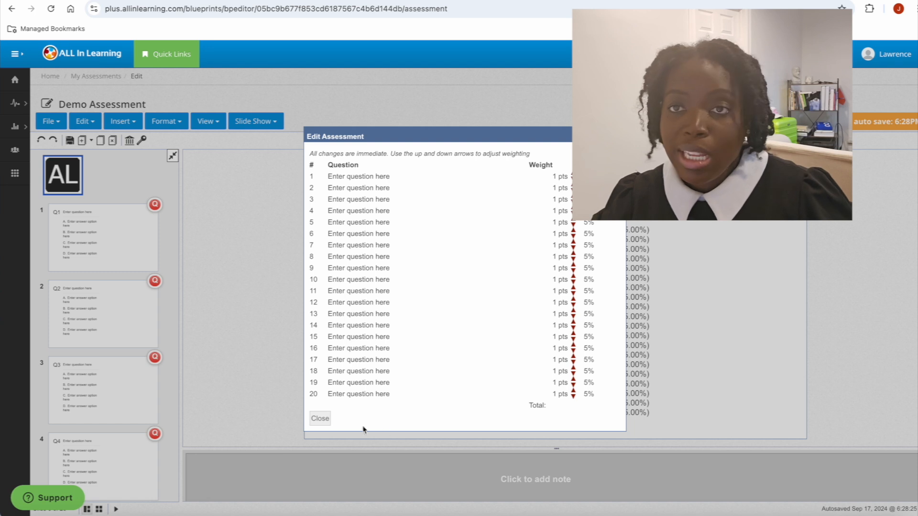
{"action": "left_click", "coordinate": [320, 419]}
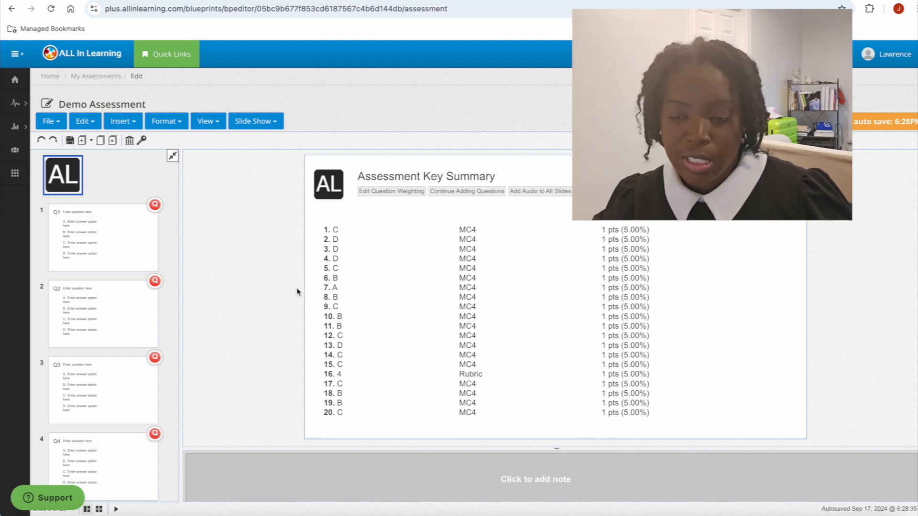
For question 1, open the NY Framework Social Studies 2014 standards for Grade 6 for attaching
{"action": "left_click", "coordinate": [96, 252]}
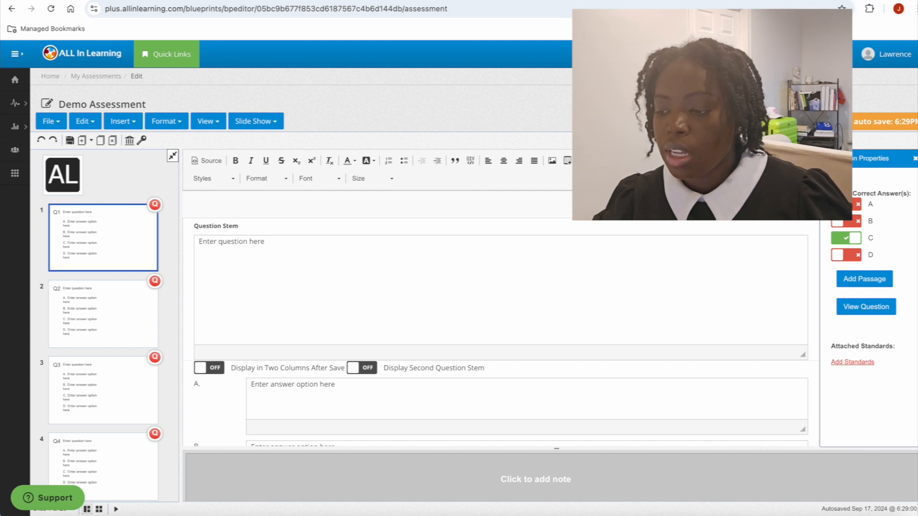
{"action": "left_click", "coordinate": [852, 362]}
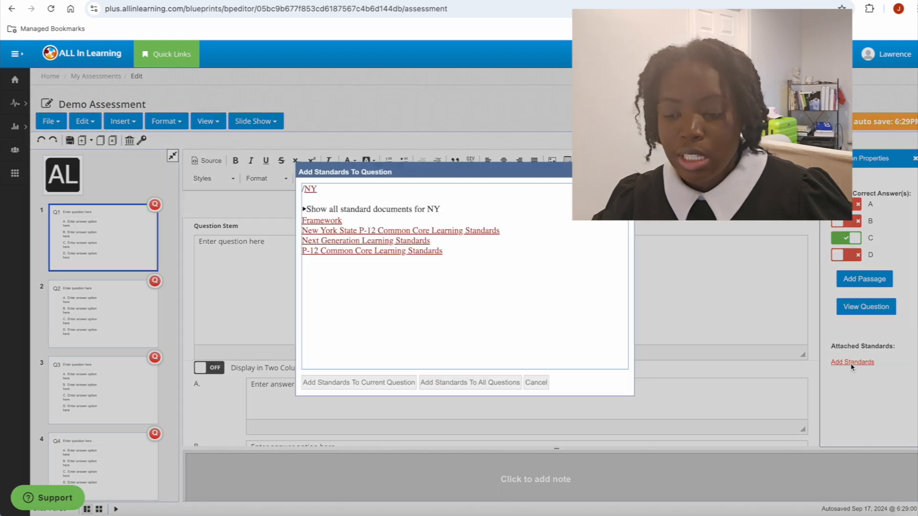
{"action": "left_click", "coordinate": [321, 222]}
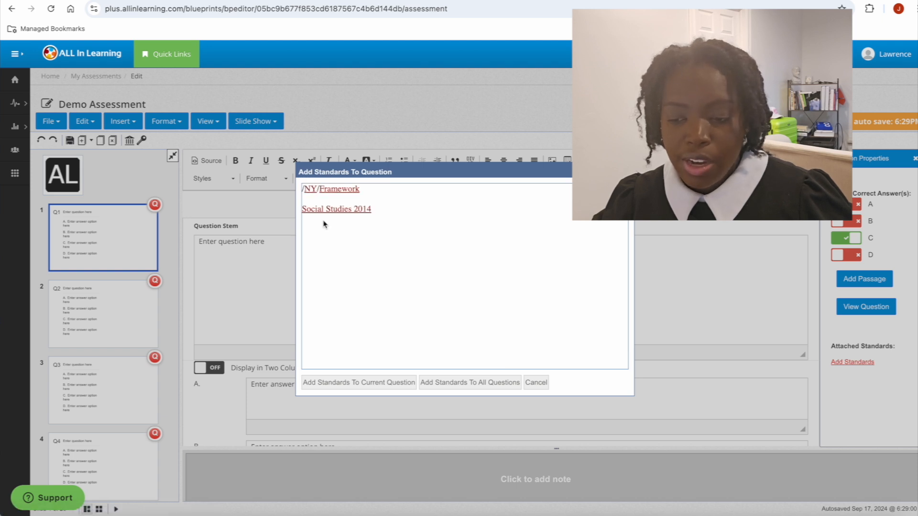
{"action": "left_click", "coordinate": [324, 212]}
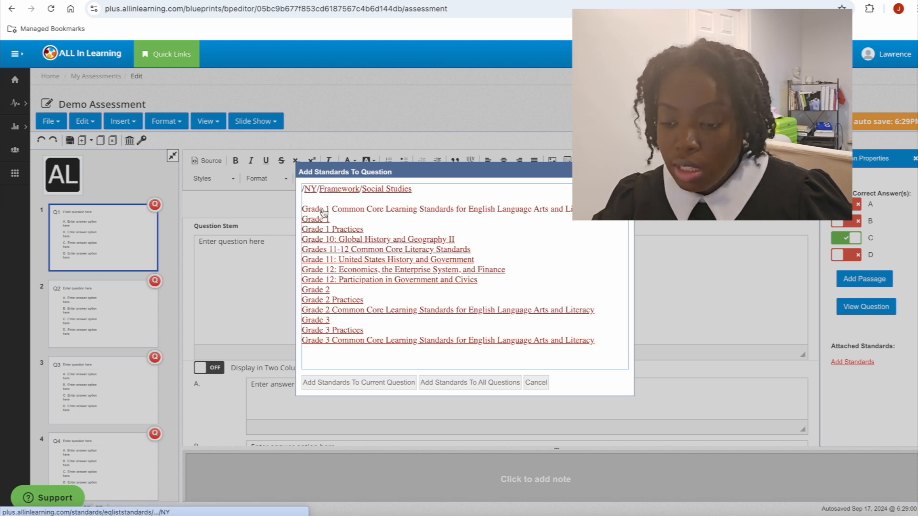
{"action": "scroll", "coordinate": [347, 298], "scroll_direction": "down", "scroll_amount": 5}
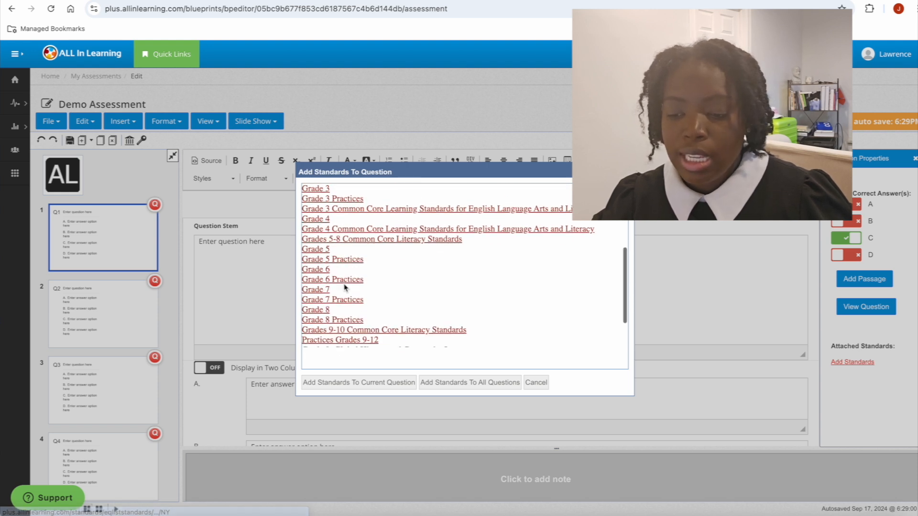
{"action": "left_click", "coordinate": [334, 271]}
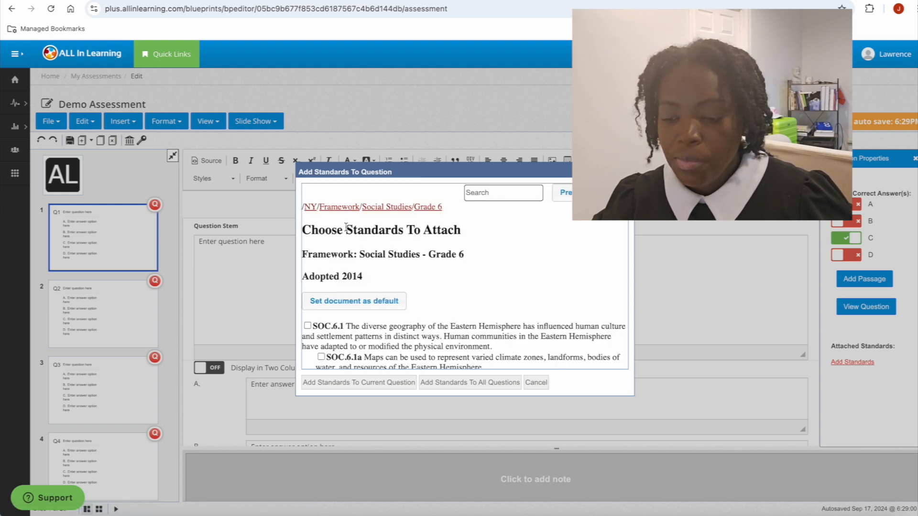
Select standards SOC.6.1, SOC.6.1a, SOC.6.1b, SOC.6.1c and SOC.6.1d in the Grade 6 list
{"action": "scroll", "coordinate": [354, 232], "scroll_direction": "down", "scroll_amount": 3}
{"action": "scroll", "coordinate": [354, 232], "scroll_direction": "down", "scroll_amount": 2}
{"action": "scroll", "coordinate": [335, 235], "scroll_direction": "up", "scroll_amount": 2}
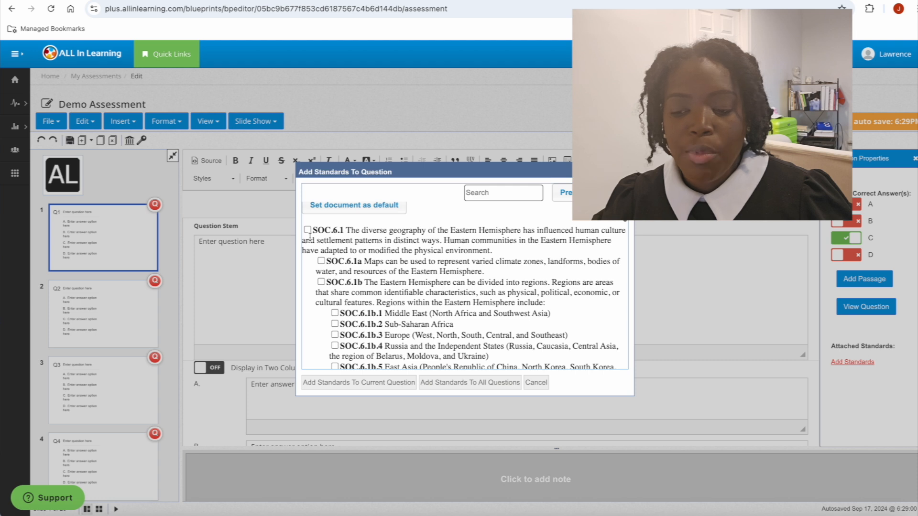
{"action": "scroll", "coordinate": [308, 236], "scroll_direction": "down", "scroll_amount": 1}
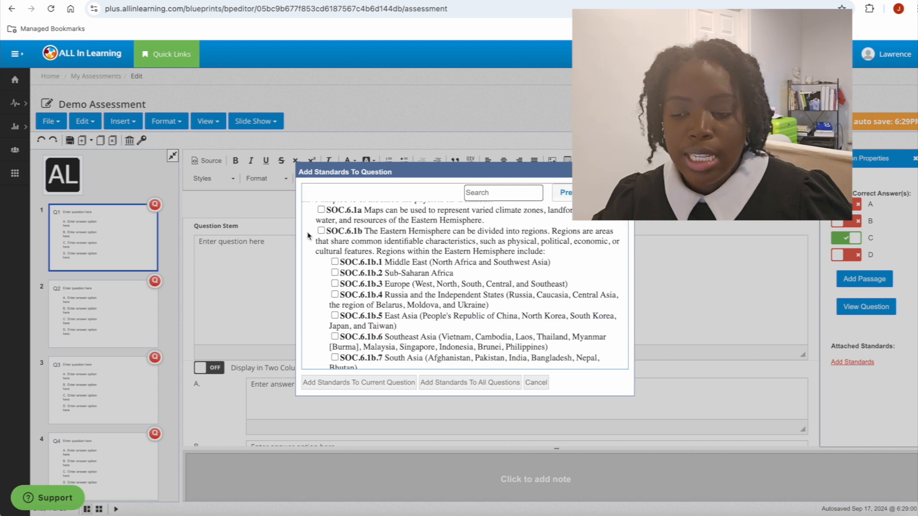
{"action": "left_click", "coordinate": [321, 210]}
{"action": "left_click", "coordinate": [321, 231]}
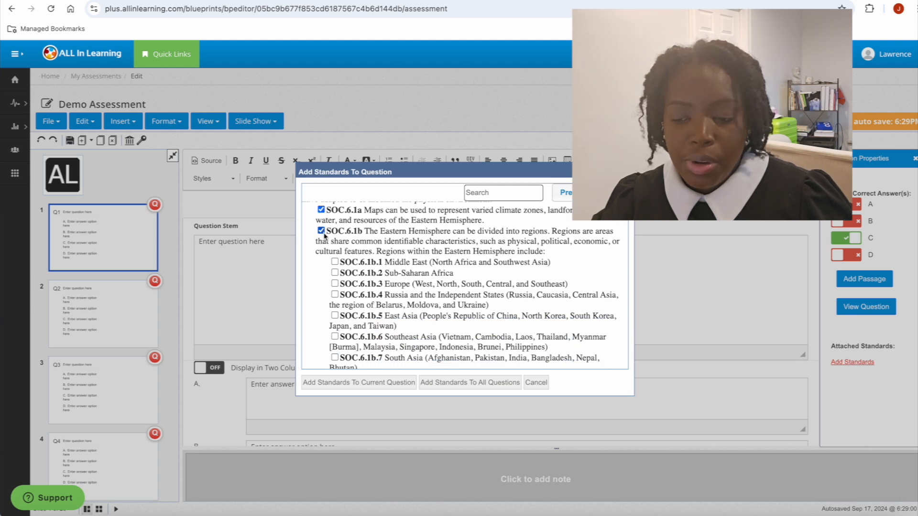
{"action": "scroll", "coordinate": [325, 277], "scroll_direction": "down", "scroll_amount": 2}
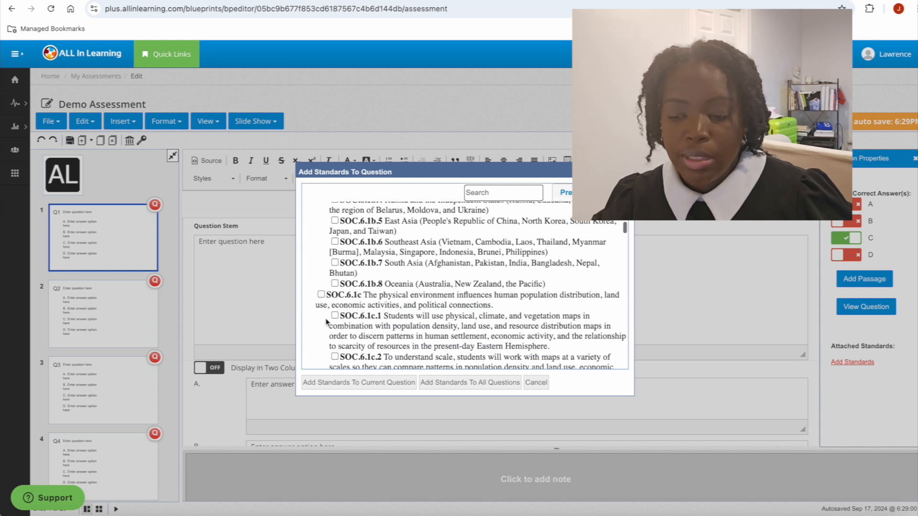
{"action": "scroll", "coordinate": [321, 297], "scroll_direction": "down", "scroll_amount": 2}
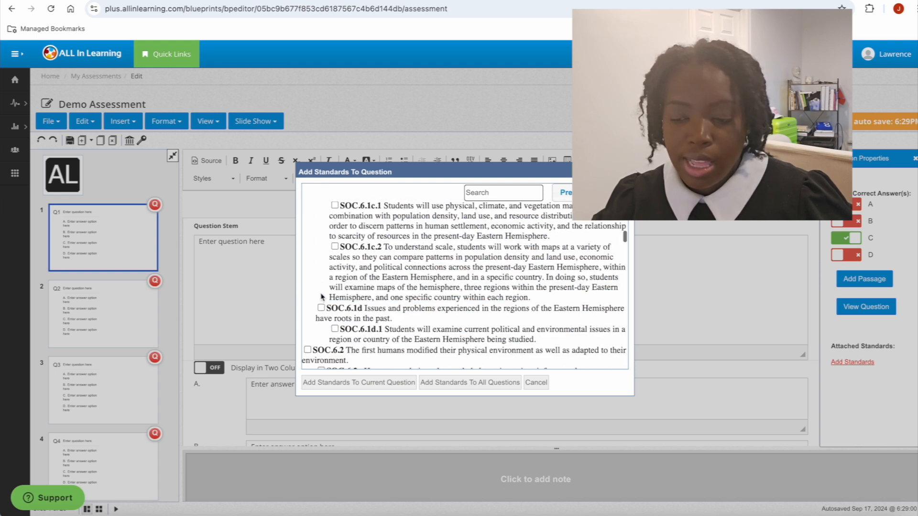
{"action": "left_click", "coordinate": [321, 307]}
{"action": "scroll", "coordinate": [323, 311], "scroll_direction": "down", "scroll_amount": 1}
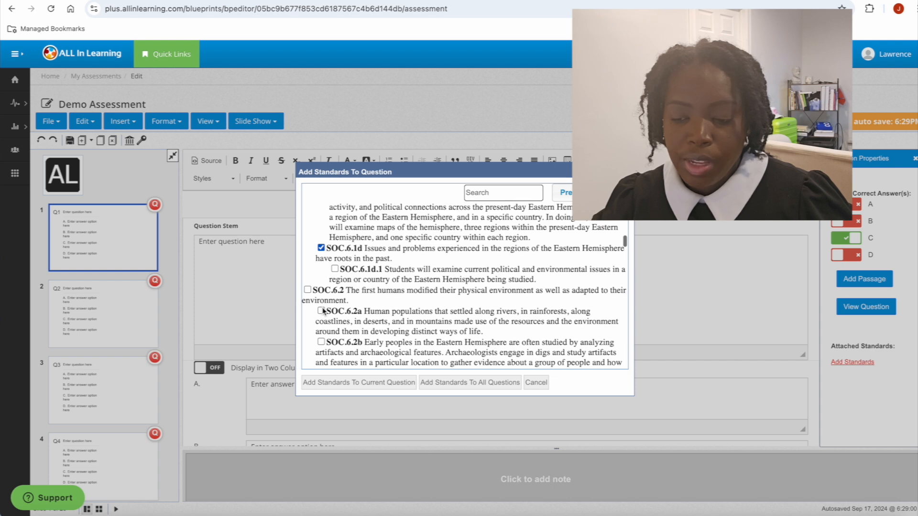
Check the selected Grade 6 standards and add them to all questions of the assessment
{"action": "scroll", "coordinate": [322, 260], "scroll_direction": "up", "scroll_amount": 3}
{"action": "scroll", "coordinate": [321, 260], "scroll_direction": "up", "scroll_amount": 5}
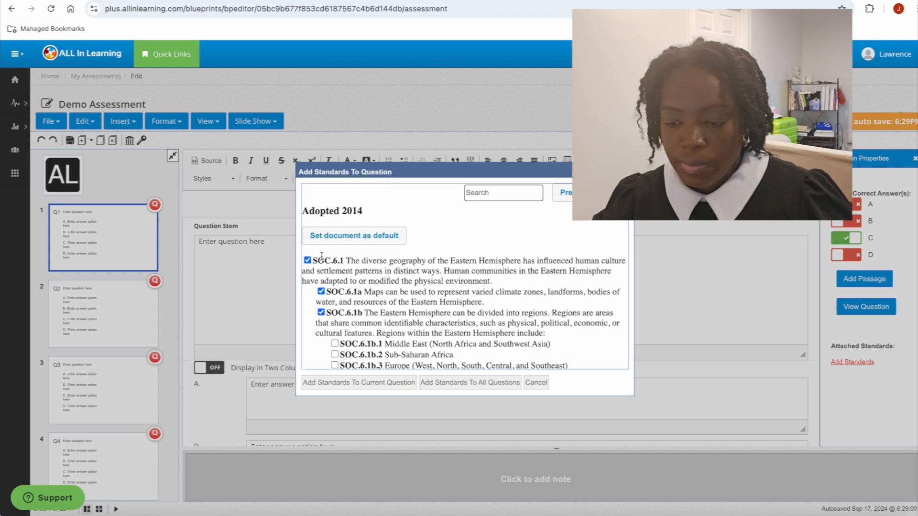
{"action": "scroll", "coordinate": [322, 258], "scroll_direction": "down", "scroll_amount": 5}
{"action": "scroll", "coordinate": [324, 261], "scroll_direction": "up", "scroll_amount": 4}
{"action": "scroll", "coordinate": [323, 260], "scroll_direction": "up", "scroll_amount": 3}
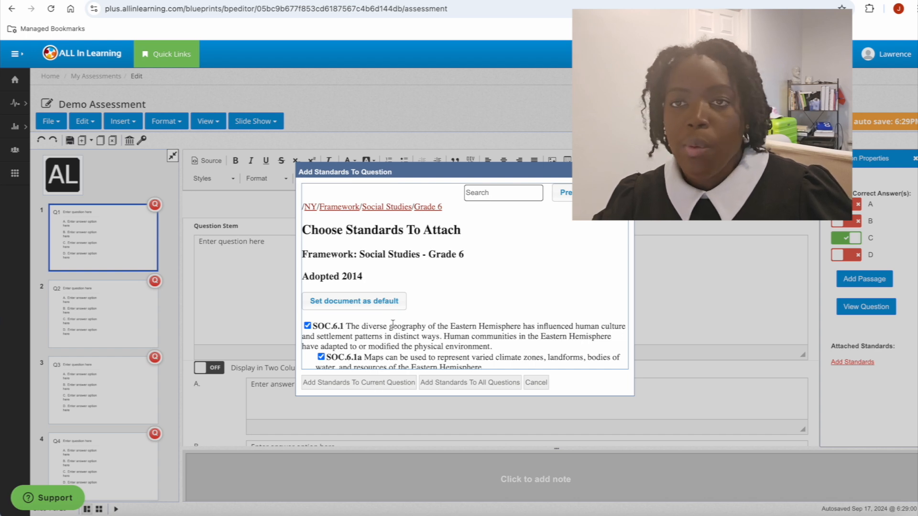
{"action": "scroll", "coordinate": [402, 341], "scroll_direction": "down", "scroll_amount": 8}
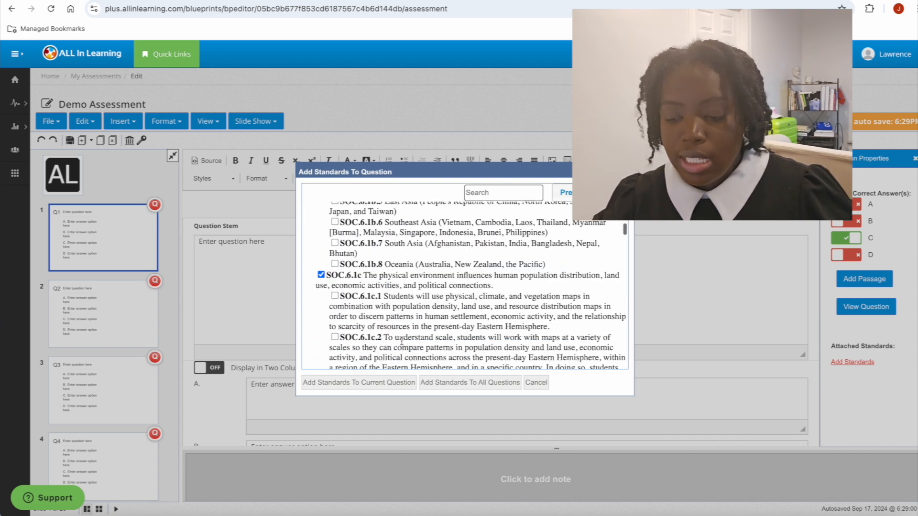
{"action": "scroll", "coordinate": [402, 340], "scroll_direction": "down", "scroll_amount": 10}
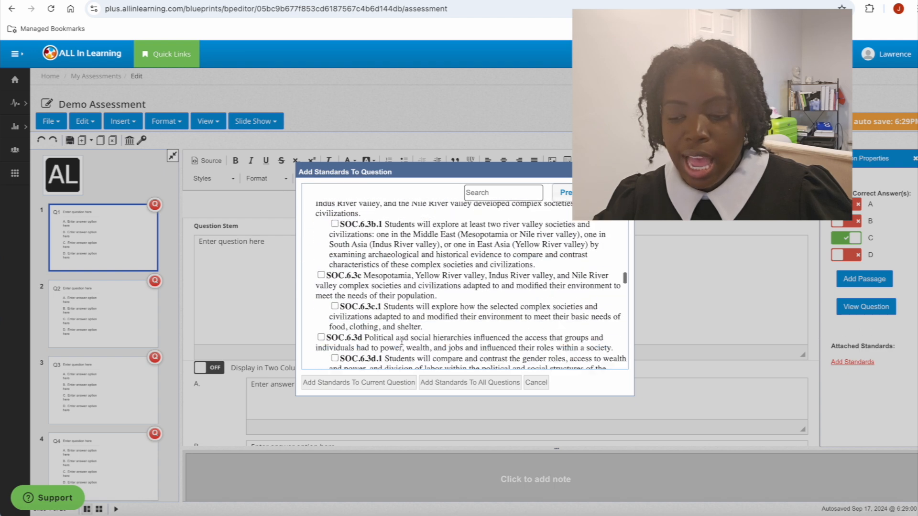
{"action": "left_click", "coordinate": [476, 383]}
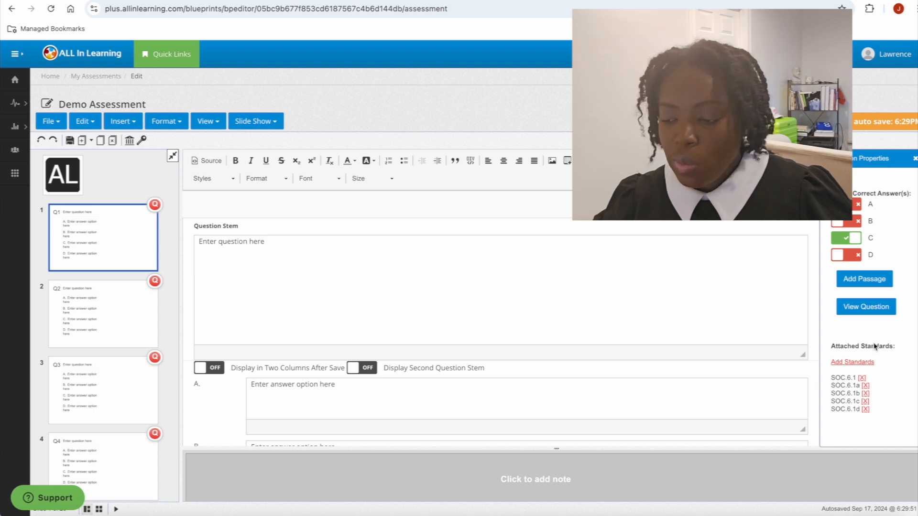
Remove SOC.6.1, SOC.6.1b, SOC.6.1c and SOC.6.1d from question 1's attached standards, keeping only SOC.6.1a
{"action": "left_click", "coordinate": [861, 378]}
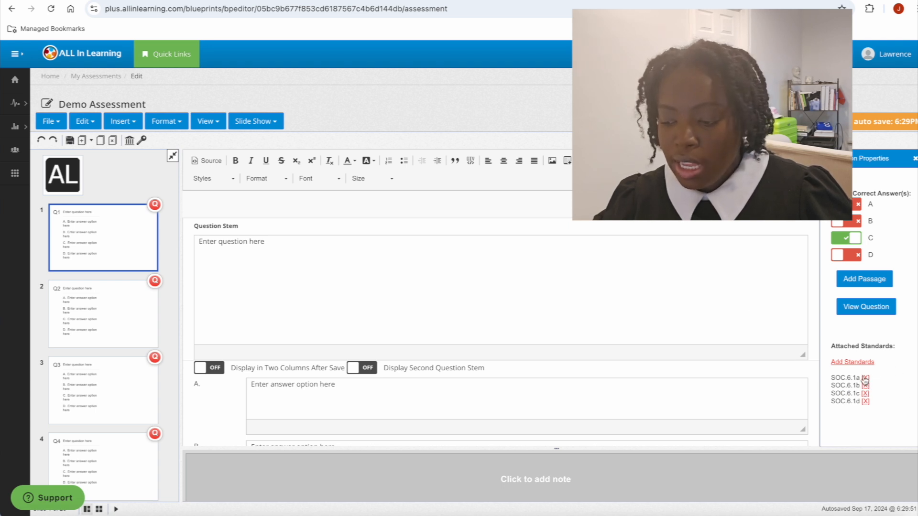
{"action": "left_click", "coordinate": [865, 385]}
{"action": "left_click", "coordinate": [865, 386]}
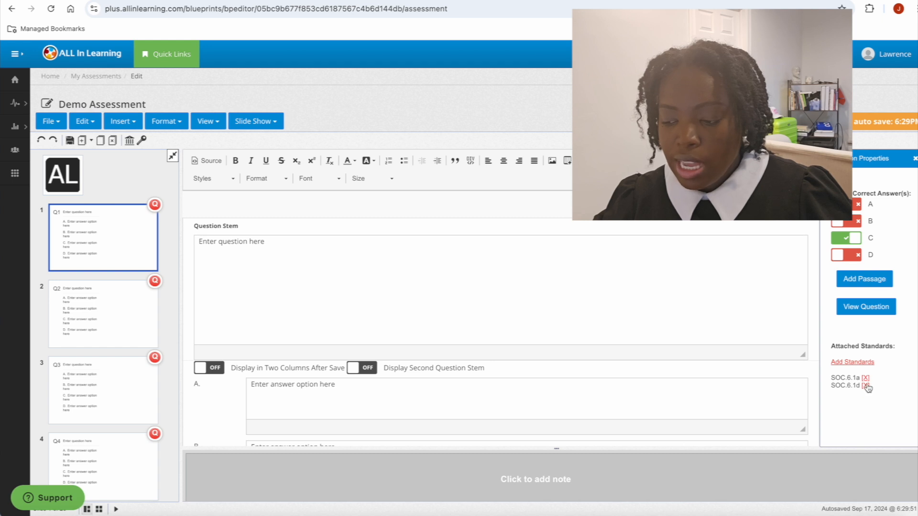
{"action": "left_click", "coordinate": [866, 385]}
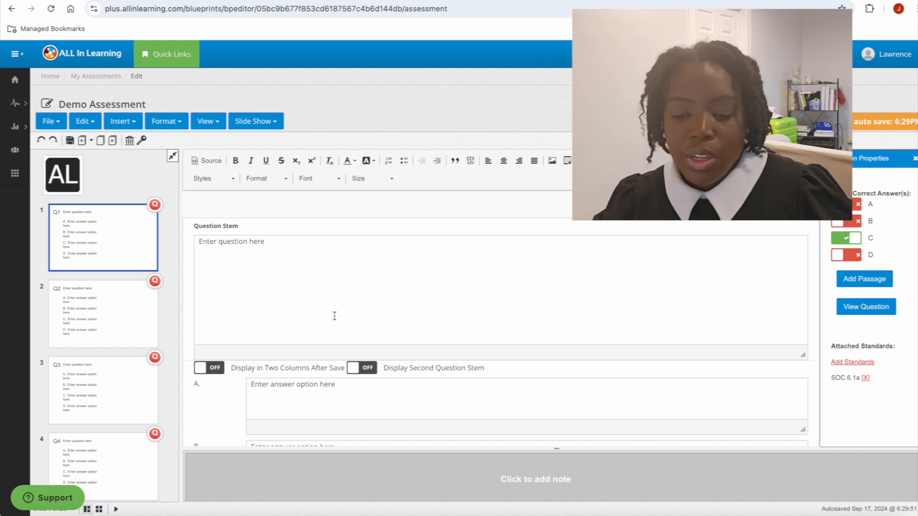
Remove SOC.6.1, SOC.6.1b, SOC.6.1c and SOC.6.1d from question 2, keeping only SOC.6.1a attached
{"action": "left_click", "coordinate": [106, 328]}
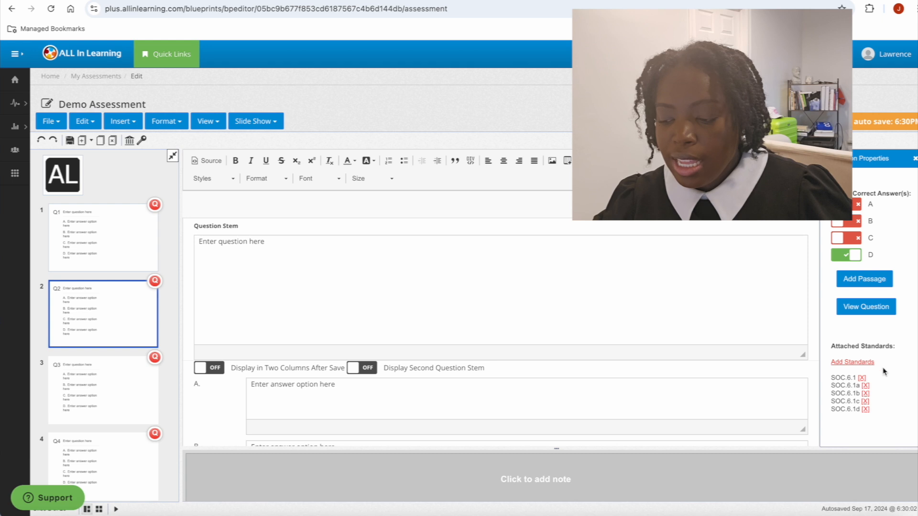
{"action": "left_click", "coordinate": [862, 379]}
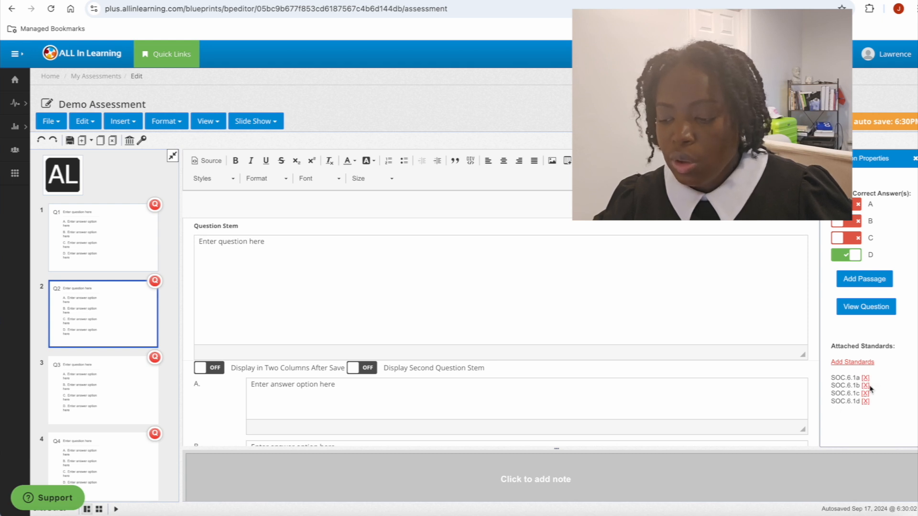
{"action": "left_click", "coordinate": [866, 386]}
{"action": "left_click", "coordinate": [865, 385]}
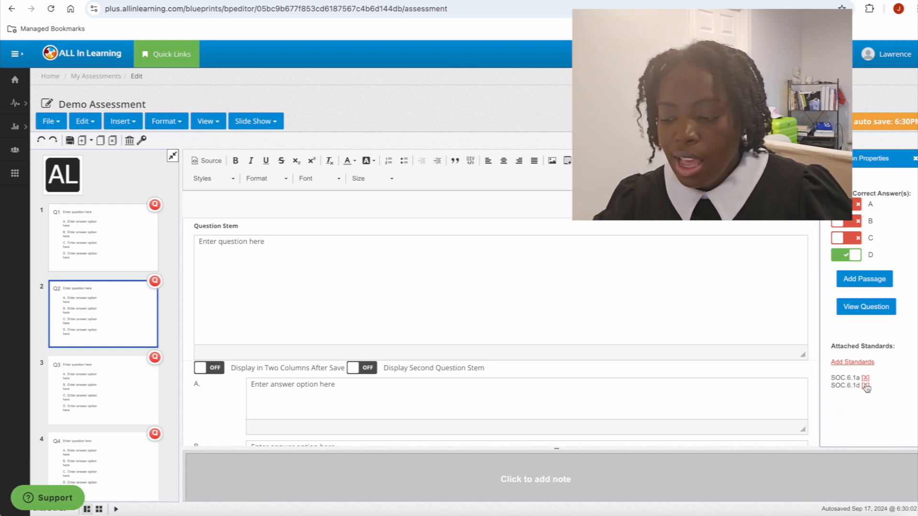
{"action": "left_click", "coordinate": [866, 386]}
Remove all attached standards, SOC.6.1 and SOC.6.1a through SOC.6.1d, from question 16
{"action": "left_click", "coordinate": [96, 388]}
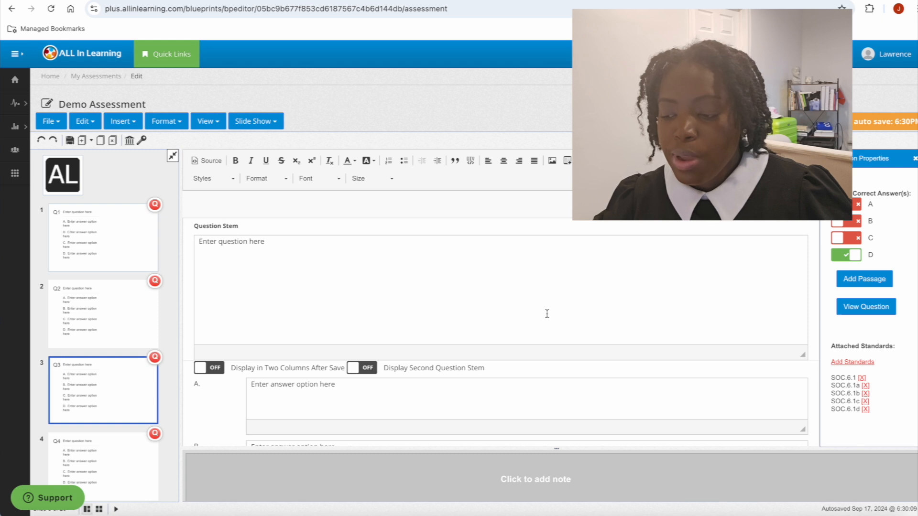
{"action": "scroll", "coordinate": [151, 428], "scroll_direction": "down", "scroll_amount": 10}
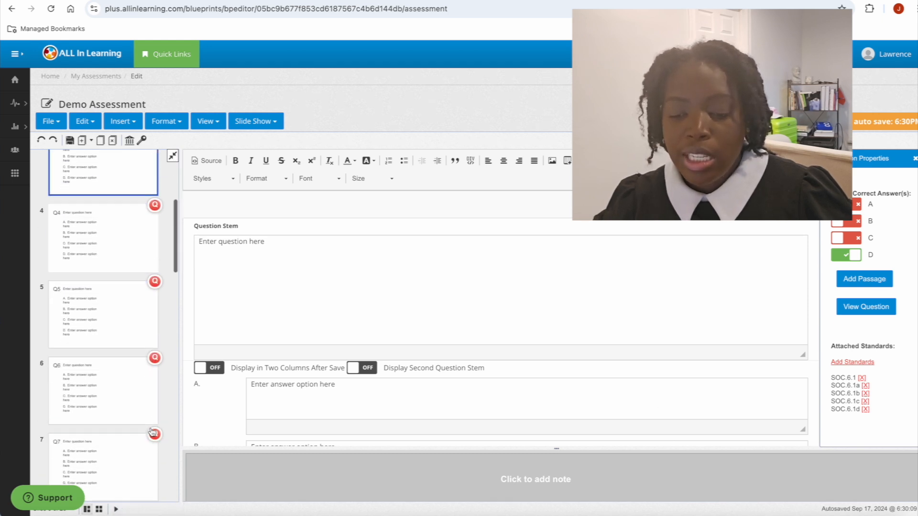
{"action": "scroll", "coordinate": [151, 428], "scroll_direction": "down", "scroll_amount": 3}
{"action": "scroll", "coordinate": [151, 427], "scroll_direction": "down", "scroll_amount": 10}
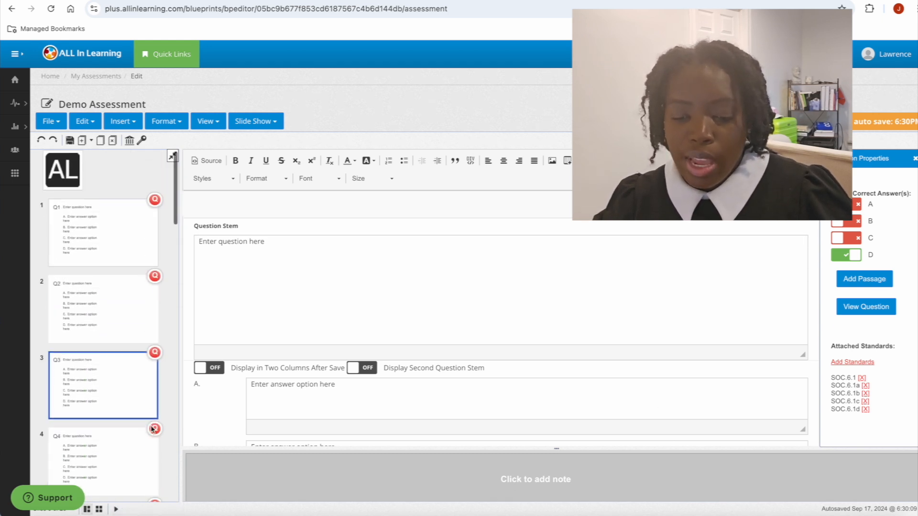
{"action": "scroll", "coordinate": [127, 295], "scroll_direction": "up", "scroll_amount": 4}
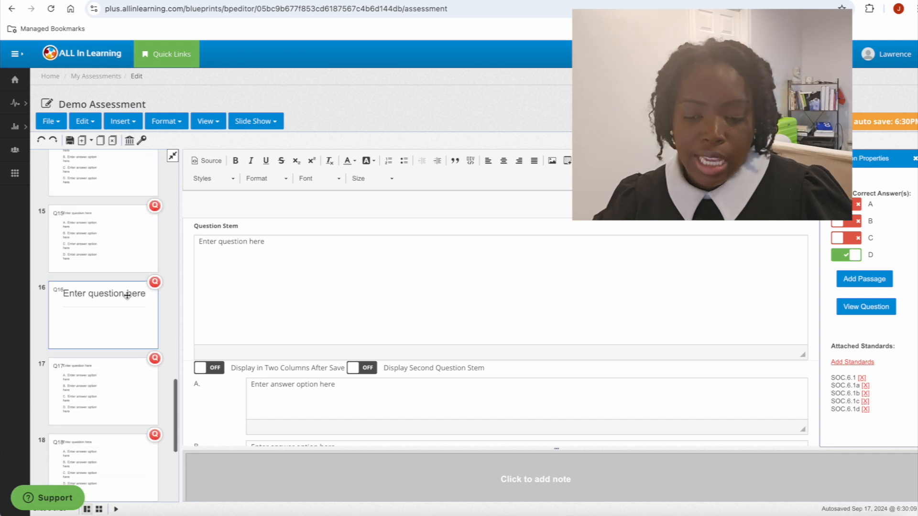
{"action": "left_click", "coordinate": [133, 362]}
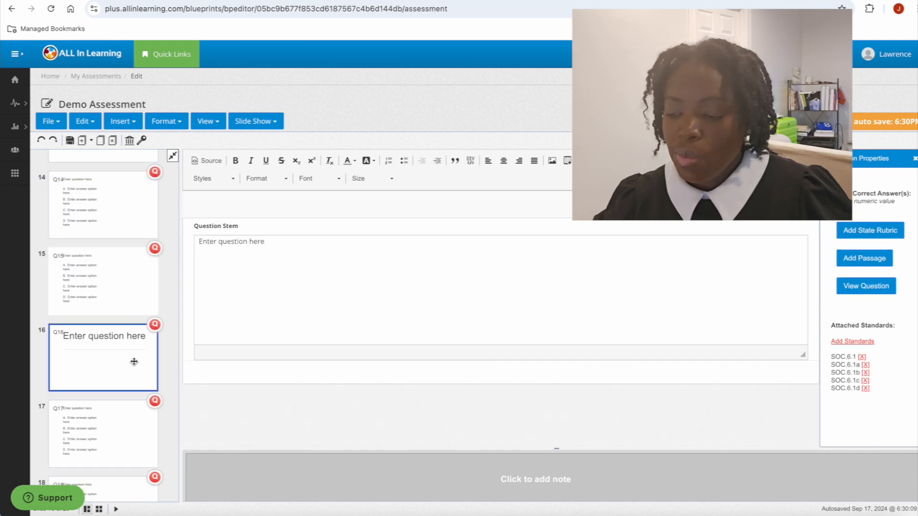
{"action": "left_click", "coordinate": [862, 357]}
{"action": "left_click", "coordinate": [862, 357]}
{"action": "left_click", "coordinate": [862, 357]}
{"action": "left_click", "coordinate": [862, 357]}
{"action": "left_click", "coordinate": [862, 357]}
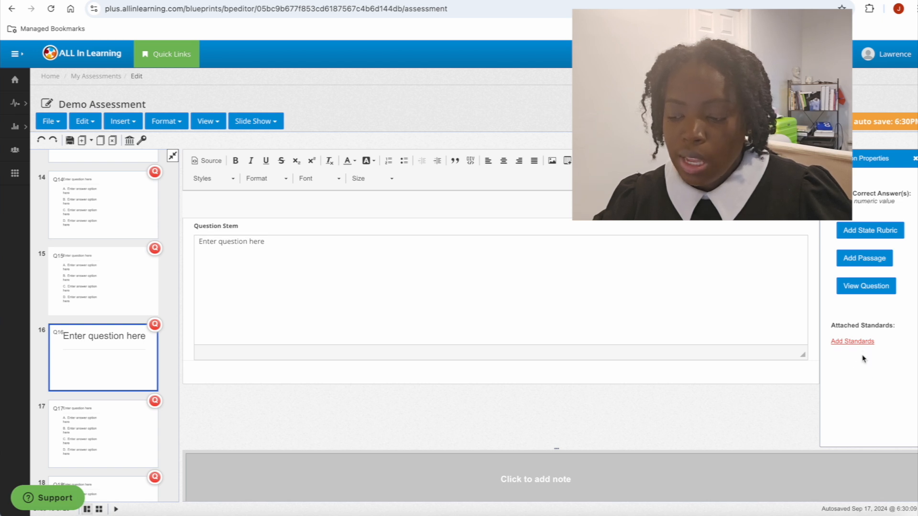
For question 16, open NY Next Generation English Language Arts 2017 Reading Standards for Literacy in History|Social Studies 11-12
{"action": "left_click", "coordinate": [863, 341]}
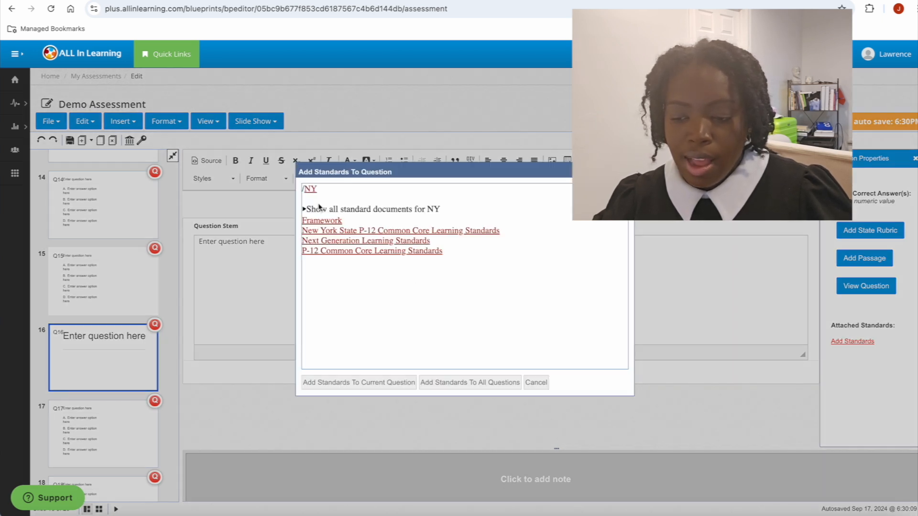
{"action": "left_click", "coordinate": [330, 242]}
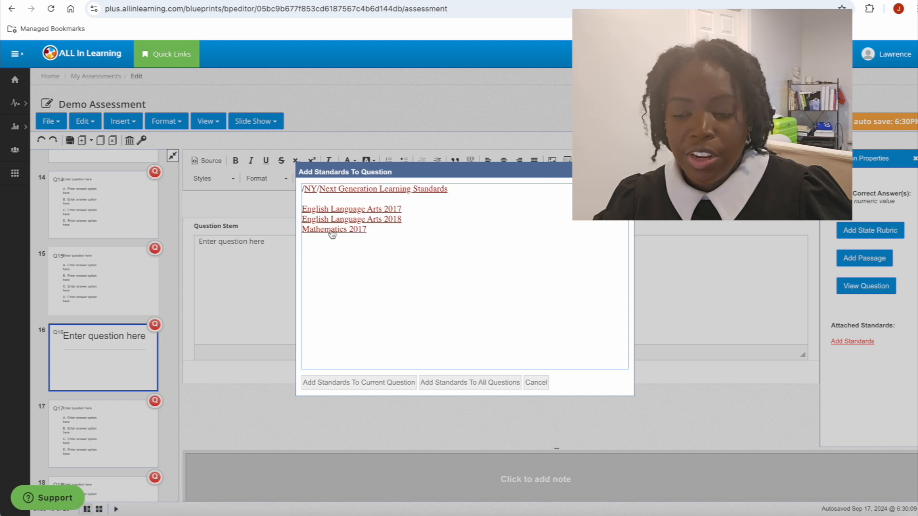
{"action": "left_click", "coordinate": [354, 219]}
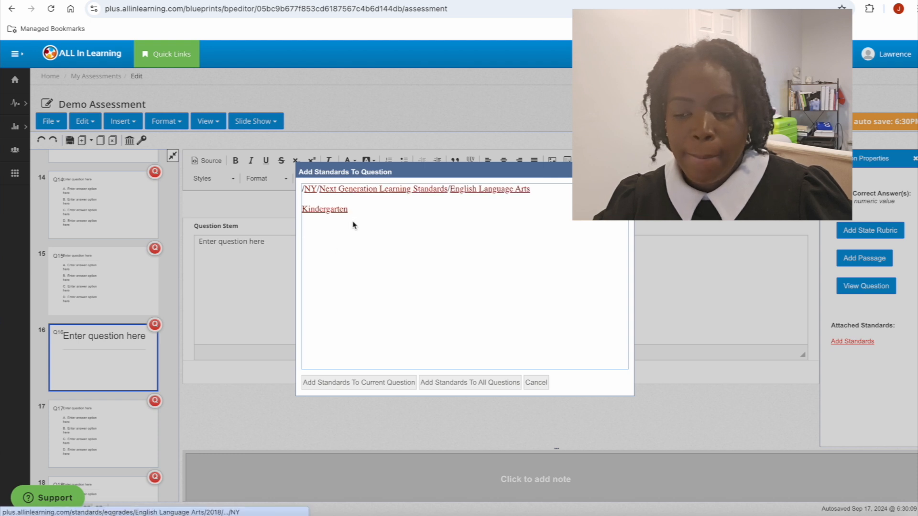
{"action": "left_click", "coordinate": [392, 189]}
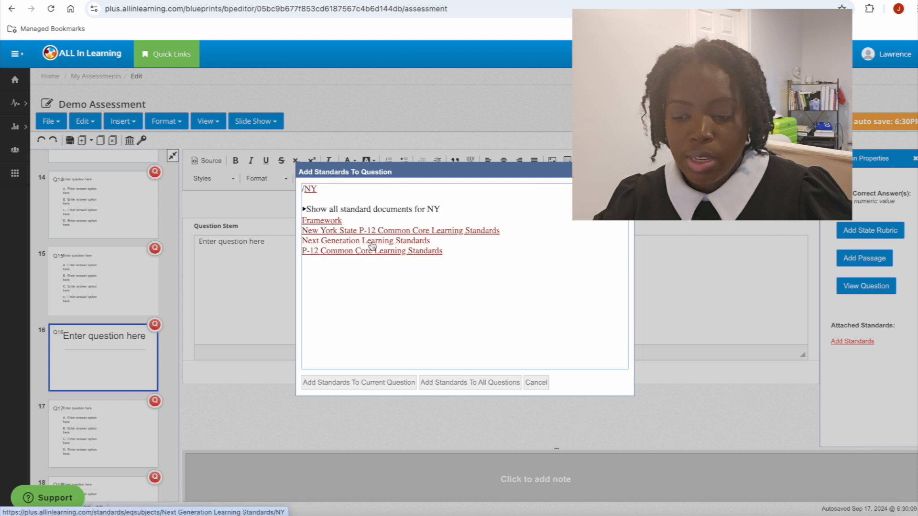
{"action": "left_click", "coordinate": [372, 242]}
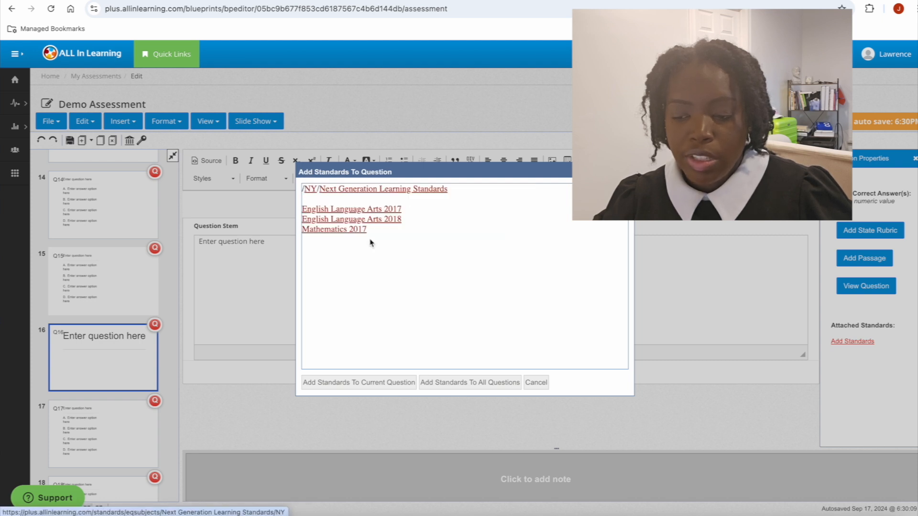
{"action": "left_click", "coordinate": [365, 210]}
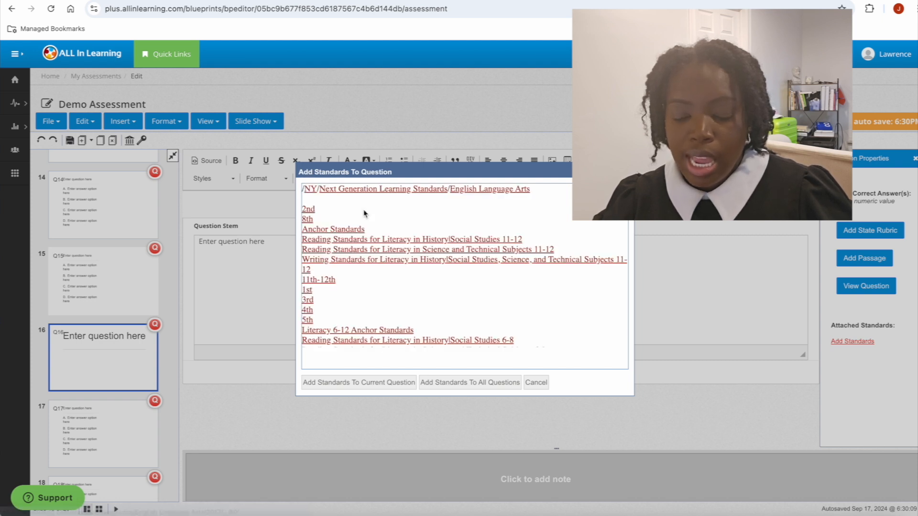
{"action": "left_click", "coordinate": [337, 242]}
Select standard LA.11-12.RH1 under Key Ideas and Details and add it to all questions
{"action": "scroll", "coordinate": [316, 239], "scroll_direction": "down", "scroll_amount": 3}
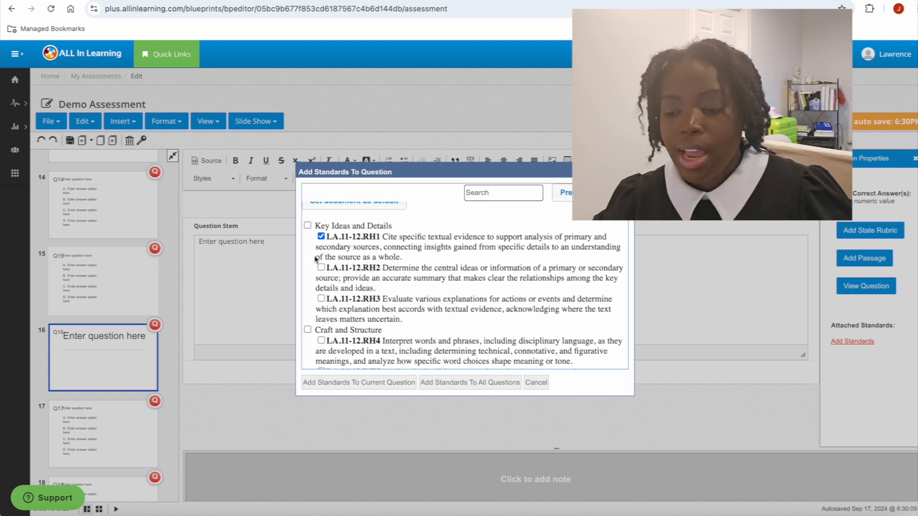
{"action": "scroll", "coordinate": [327, 300], "scroll_direction": "down", "scroll_amount": 1}
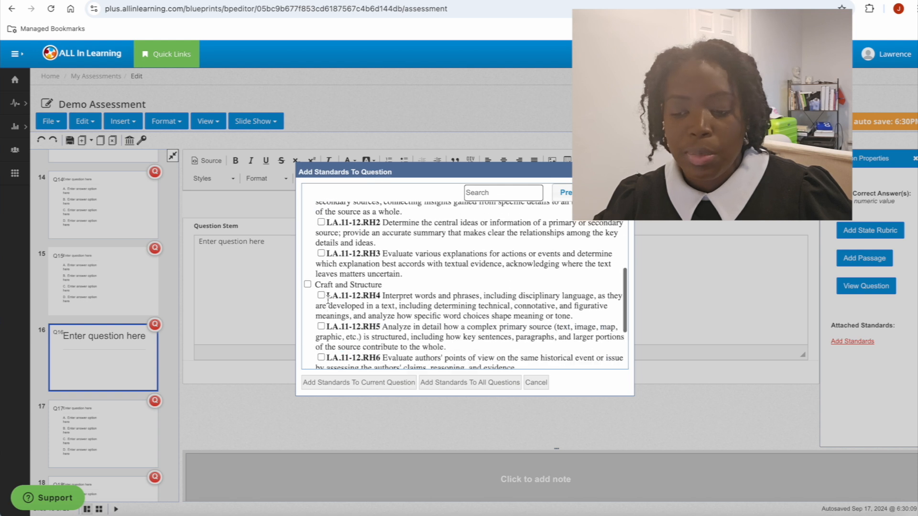
{"action": "scroll", "coordinate": [334, 305], "scroll_direction": "up", "scroll_amount": 4}
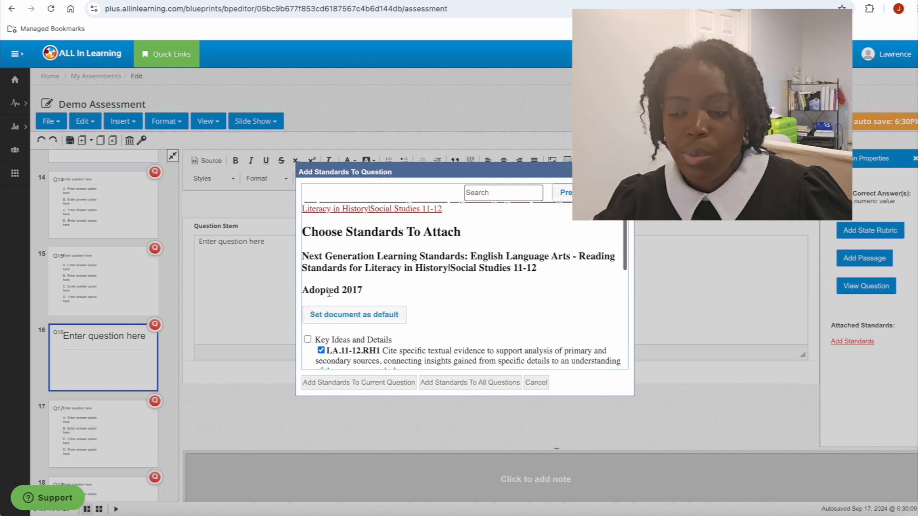
{"action": "left_click", "coordinate": [470, 383]}
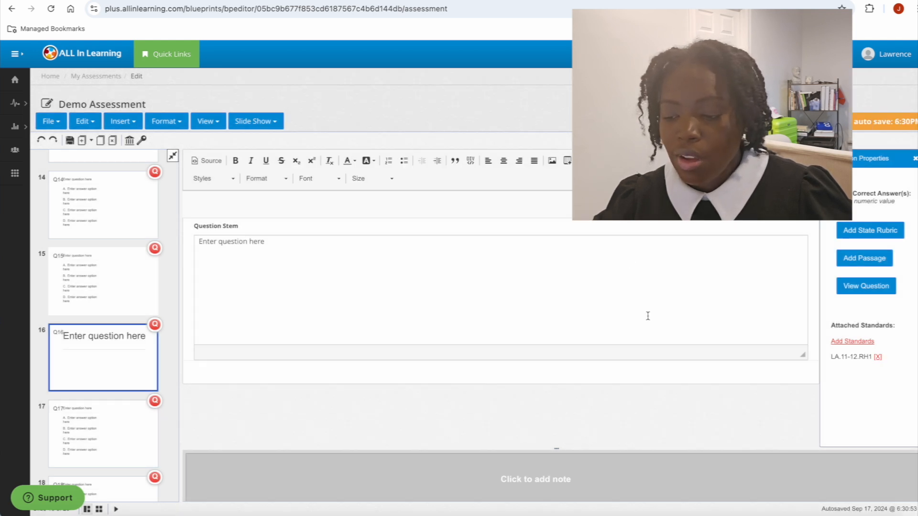
Remove SOC.6.1b, SOC.6.1c, SOC.6.1d and LA.11-12.RH1 from question 15, keeping SOC.6.1 and SOC.6.1a attached
{"action": "left_click", "coordinate": [103, 282]}
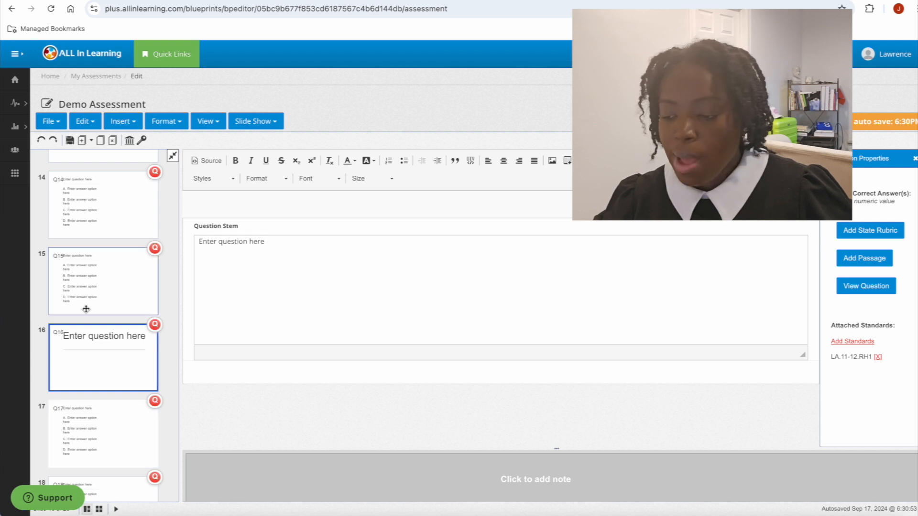
{"action": "left_click", "coordinate": [863, 410]}
{"action": "left_click", "coordinate": [879, 409]}
{"action": "left_click", "coordinate": [865, 402]}
{"action": "left_click", "coordinate": [865, 394]}
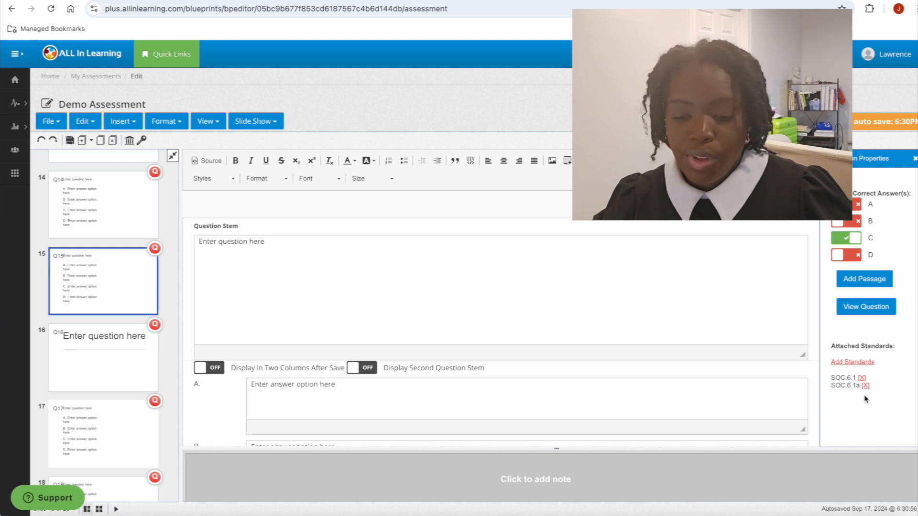
Remove SOC.6.1 and SOC.6.1a through SOC.6.1d from question 17, keeping only LA.11-12.RH1 attached
{"action": "scroll", "coordinate": [129, 342], "scroll_direction": "down", "scroll_amount": 3}
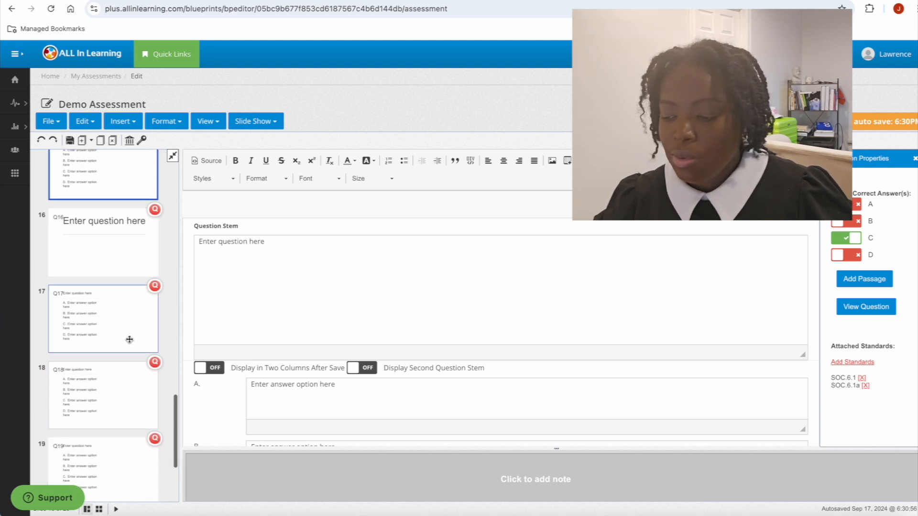
{"action": "left_click", "coordinate": [129, 342]}
{"action": "left_click", "coordinate": [862, 377]}
{"action": "left_click", "coordinate": [865, 378]}
{"action": "left_click", "coordinate": [865, 378]}
{"action": "left_click", "coordinate": [865, 378]}
{"action": "left_click", "coordinate": [865, 378]}
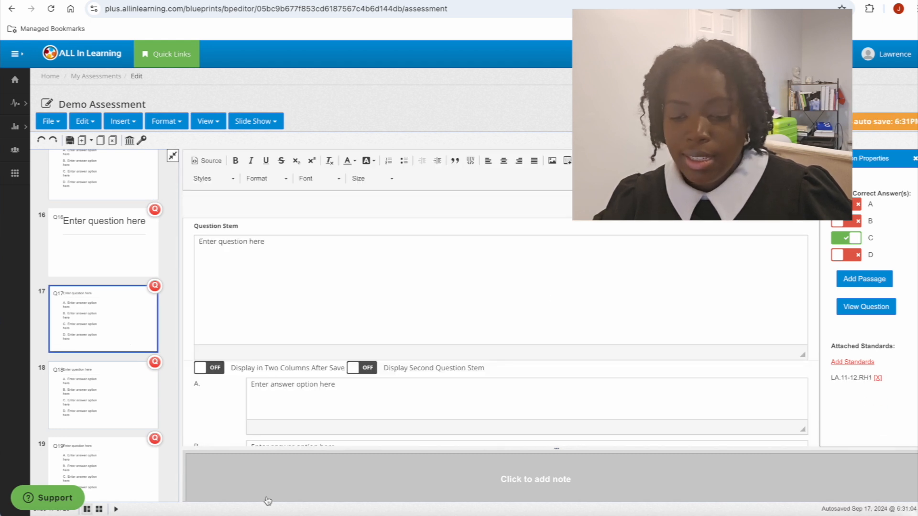
Remove SOC.6.1 and SOC.6.1a through SOC.6.1d from question 18, keeping only LA.11-12.RH1 attached
{"action": "left_click", "coordinate": [102, 400]}
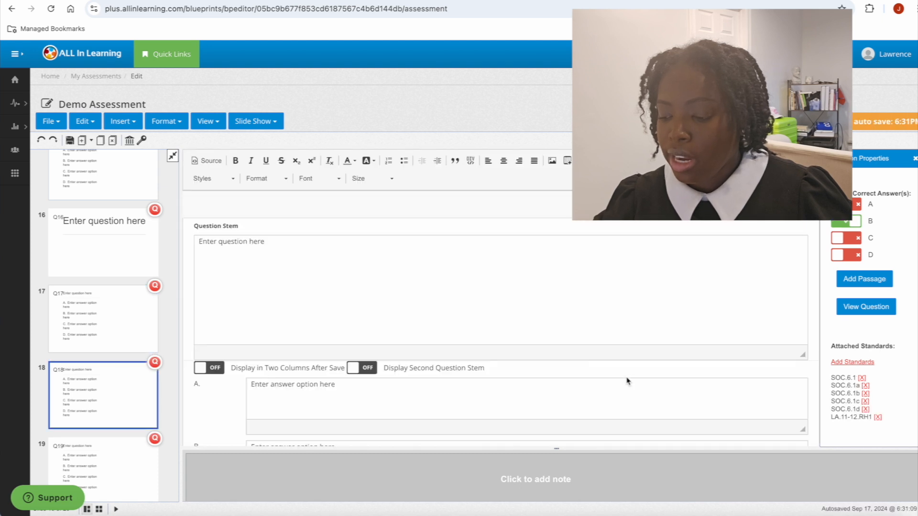
{"action": "left_click", "coordinate": [861, 378]}
{"action": "left_click", "coordinate": [865, 379]}
{"action": "left_click", "coordinate": [866, 378]}
{"action": "left_click", "coordinate": [866, 378]}
{"action": "left_click", "coordinate": [865, 378]}
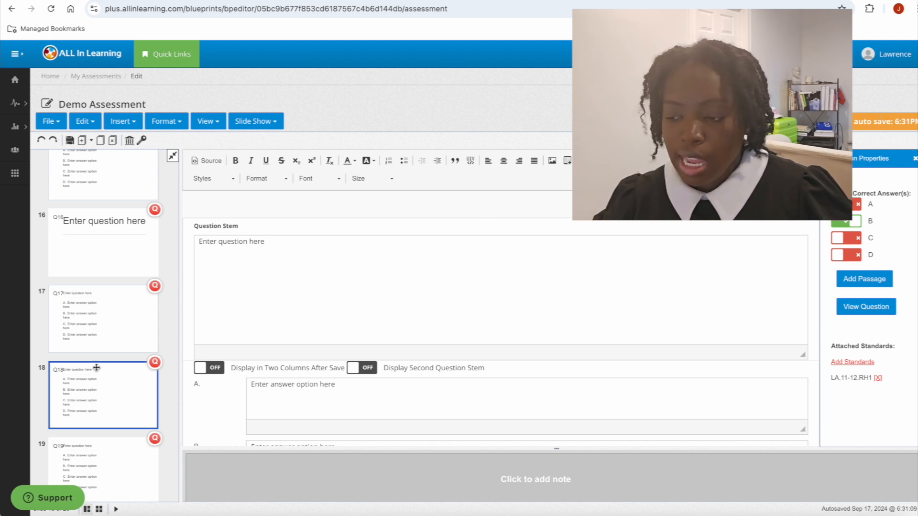
Change question 17's correct answer from C to D in the answer key
{"action": "left_click", "coordinate": [95, 294]}
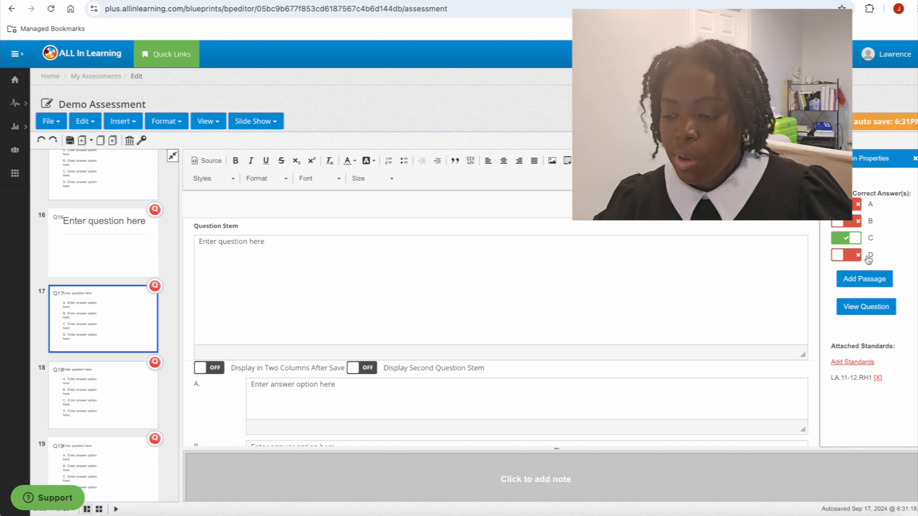
{"action": "left_click", "coordinate": [842, 257]}
{"action": "left_click", "coordinate": [855, 242]}
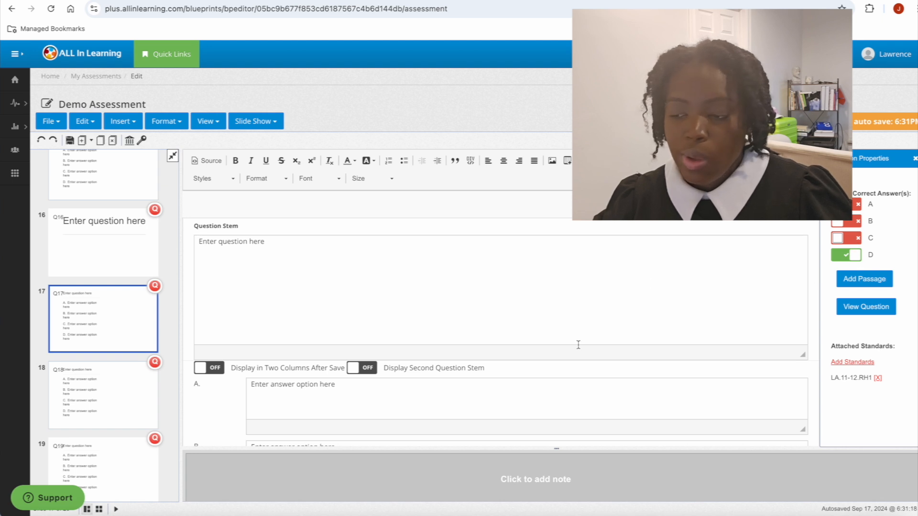
{"action": "left_click", "coordinate": [80, 250]}
{"action": "left_click", "coordinate": [85, 306]}
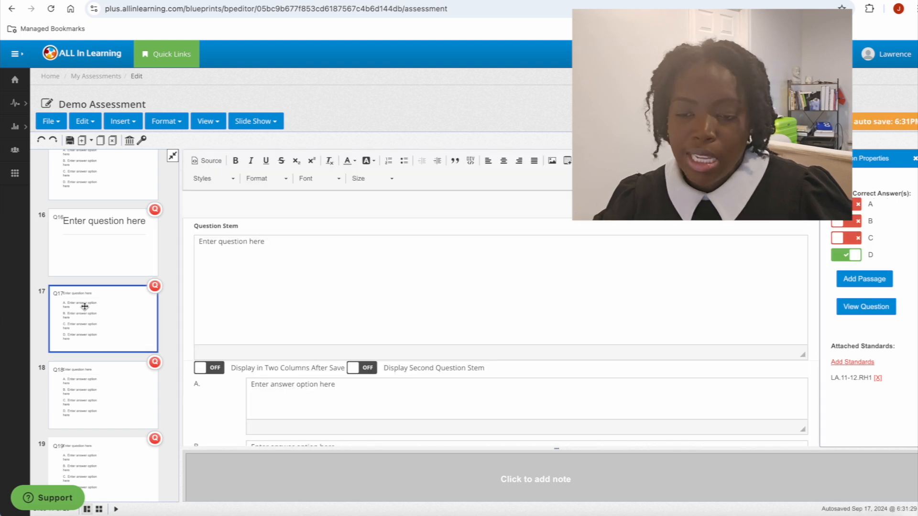
Leave the assessment editor, open the My Assessments list and show the activation options of the Demo Assessment
{"action": "left_click", "coordinate": [15, 80]}
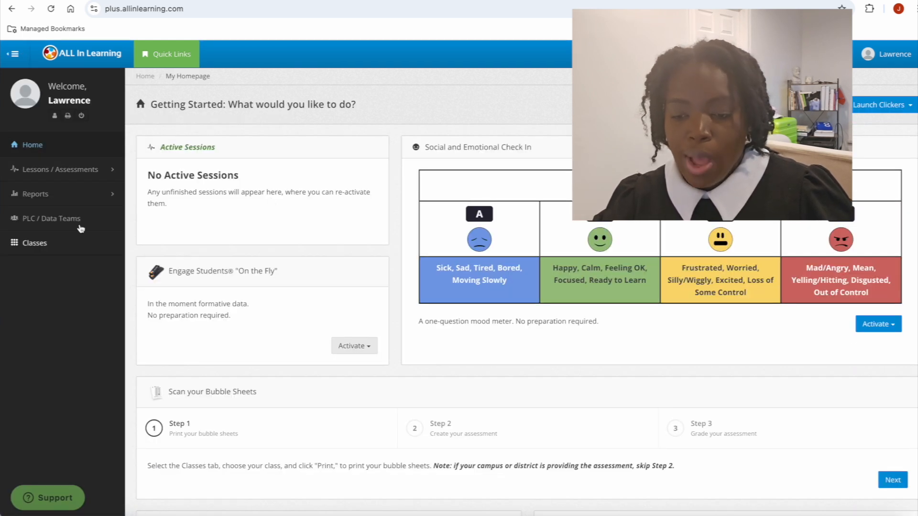
{"action": "left_click", "coordinate": [75, 168]}
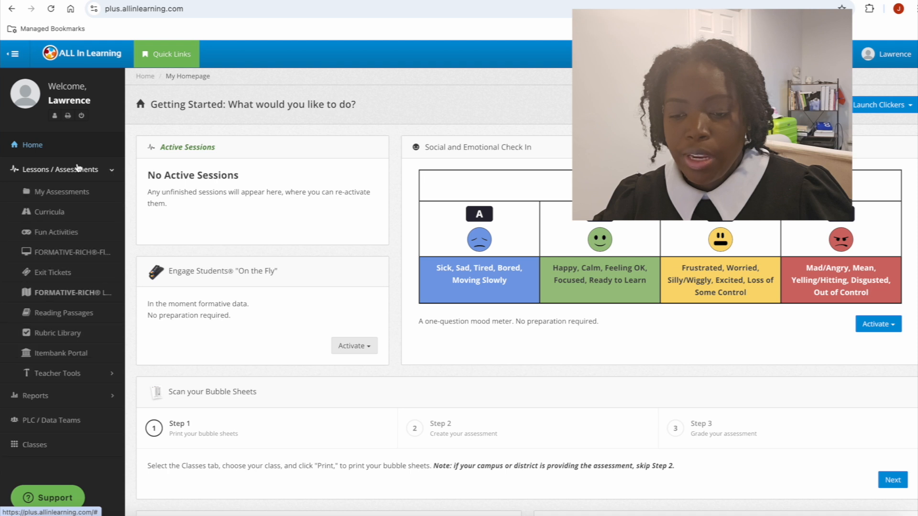
{"action": "left_click", "coordinate": [73, 196]}
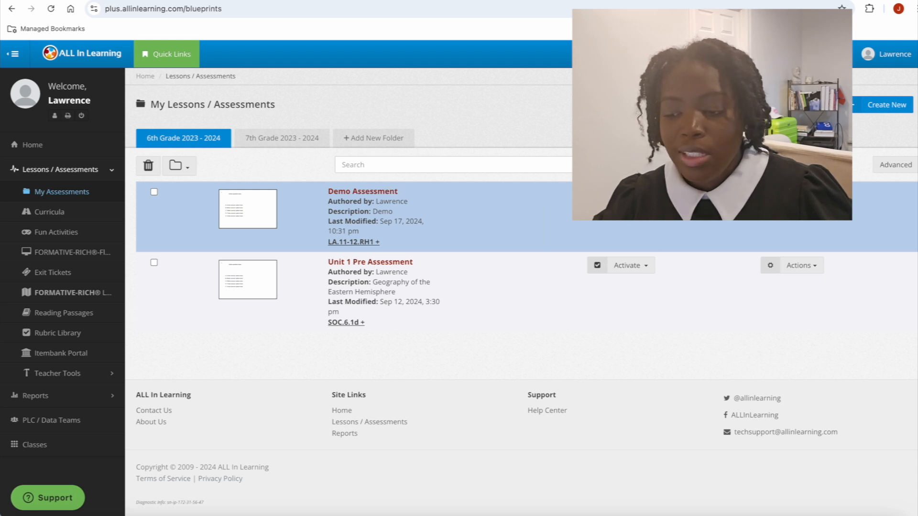
{"action": "left_click", "coordinate": [627, 195]}
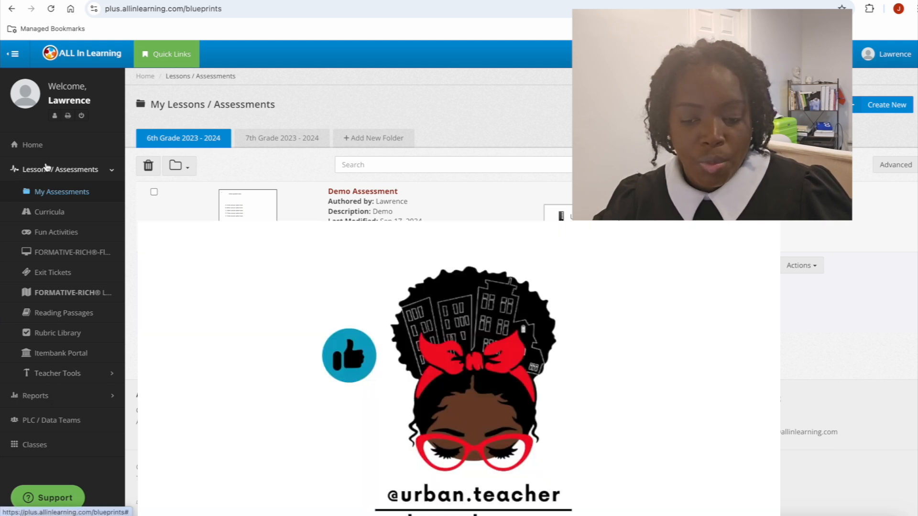
Open the student roster of class 603 and try to print 20-question 4 part Multiple Choice bubble sheets
{"action": "left_click", "coordinate": [45, 167]}
{"action": "left_click", "coordinate": [41, 243]}
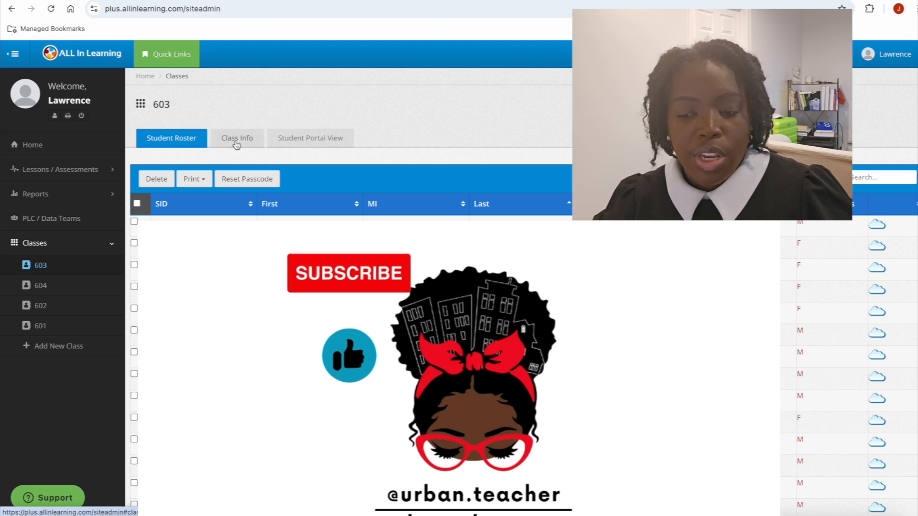
{"action": "left_click", "coordinate": [203, 186]}
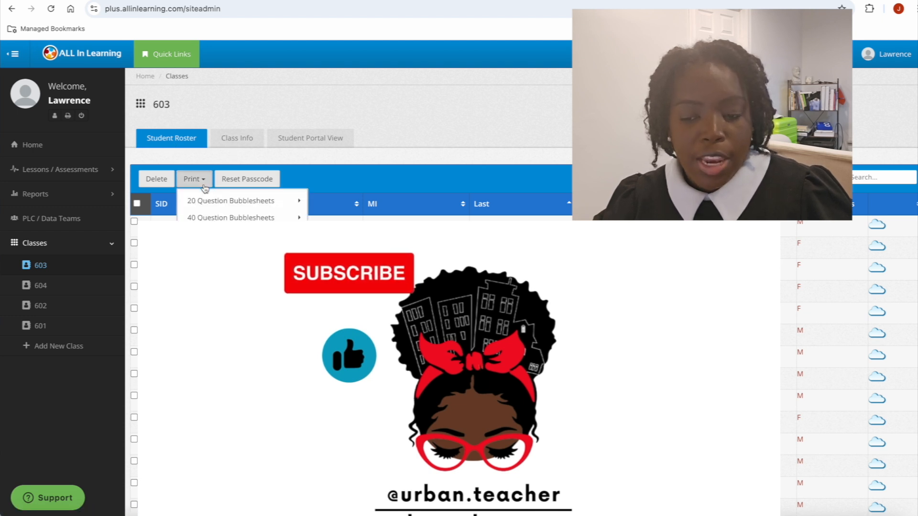
{"action": "mouse_move", "coordinate": [206, 208]}
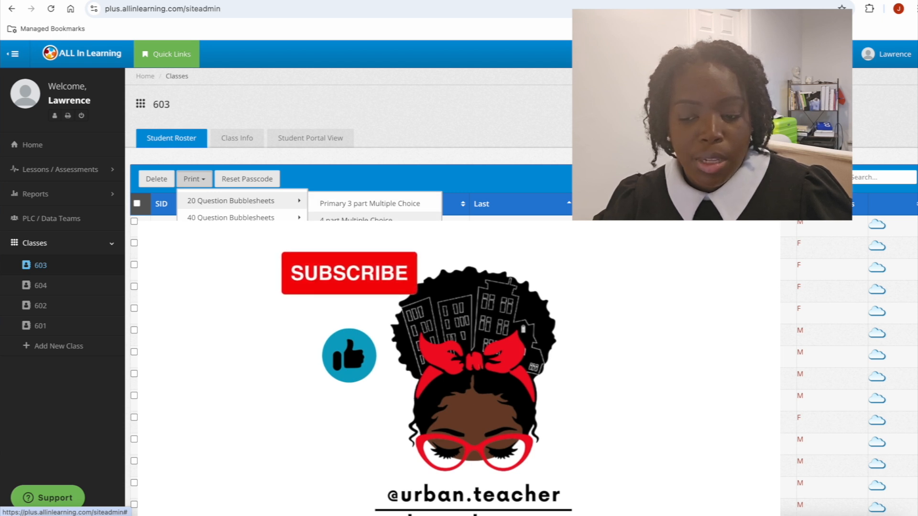
{"action": "left_click", "coordinate": [356, 220]}
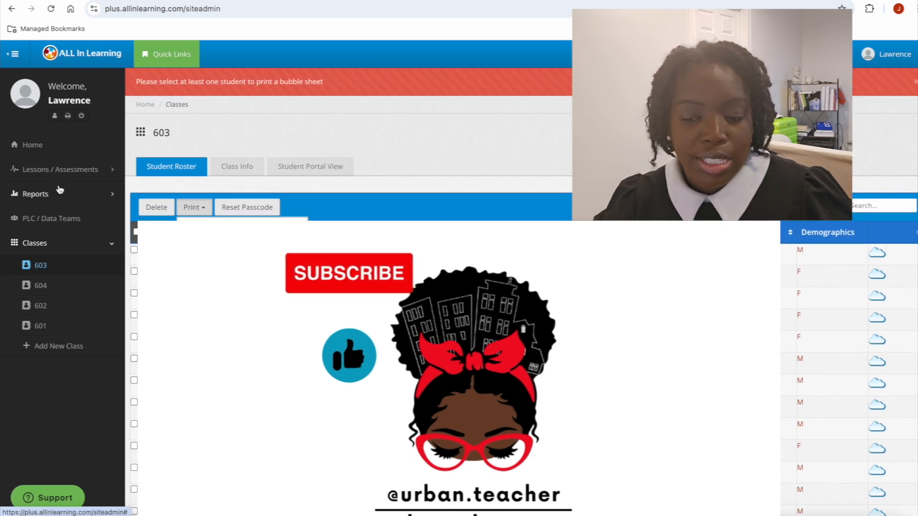
Select all students in class 603 and generate their 20-question Primary 3 part Multiple Choice bubble sheets for printing
{"action": "left_click", "coordinate": [134, 231]}
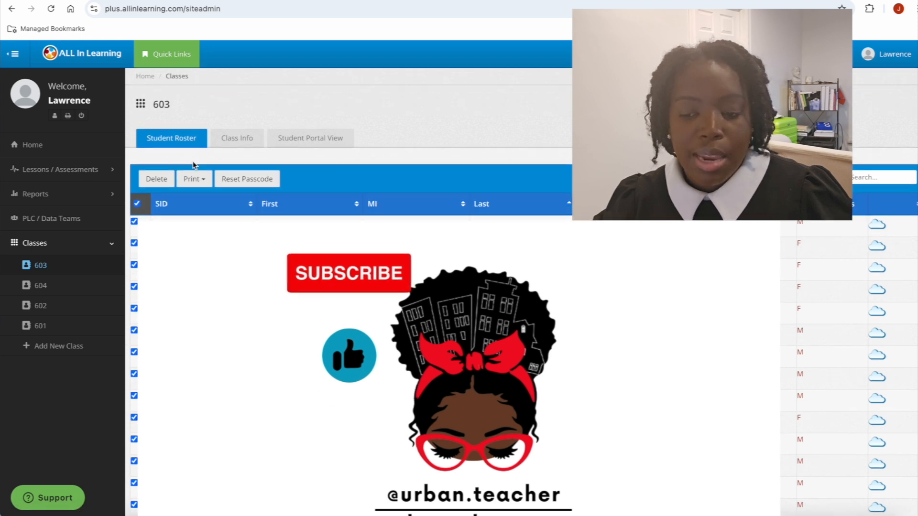
{"action": "left_click", "coordinate": [195, 178]}
{"action": "mouse_move", "coordinate": [291, 204]}
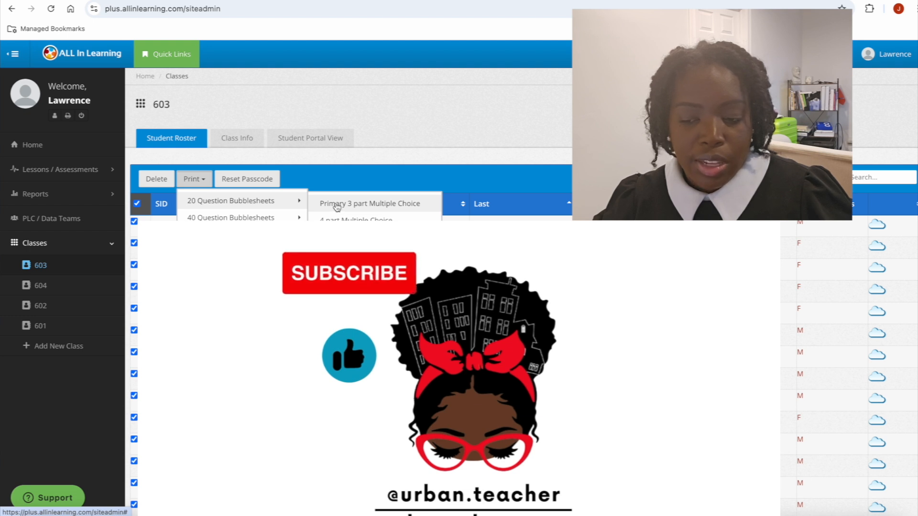
{"action": "left_click", "coordinate": [337, 204]}
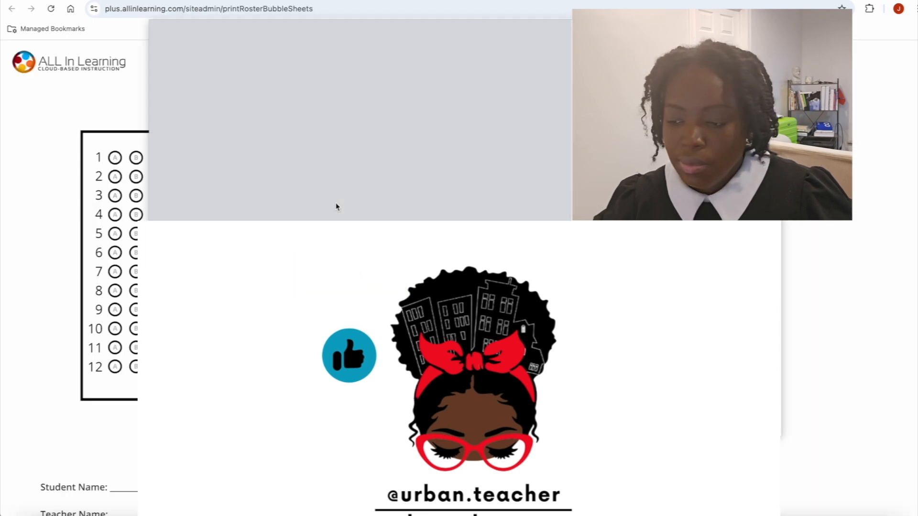
{"action": "key", "text": "Escape"}
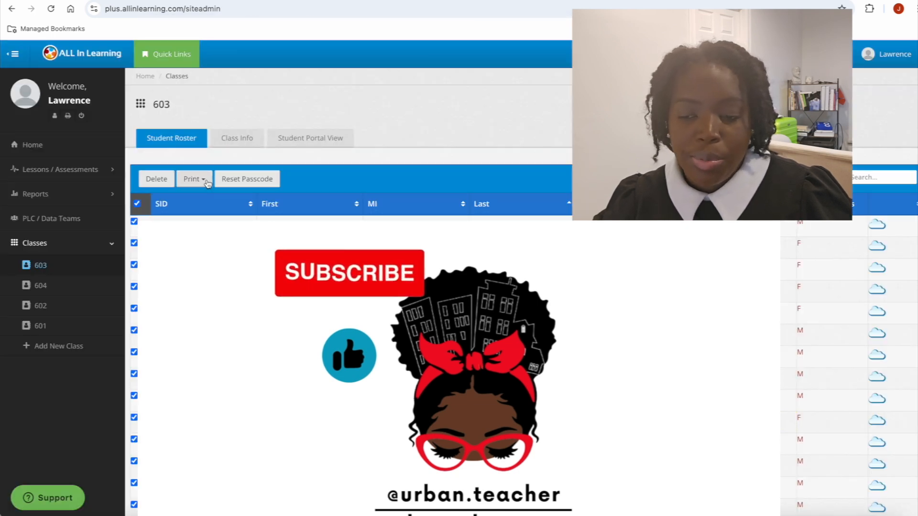
{"action": "left_click", "coordinate": [207, 180]}
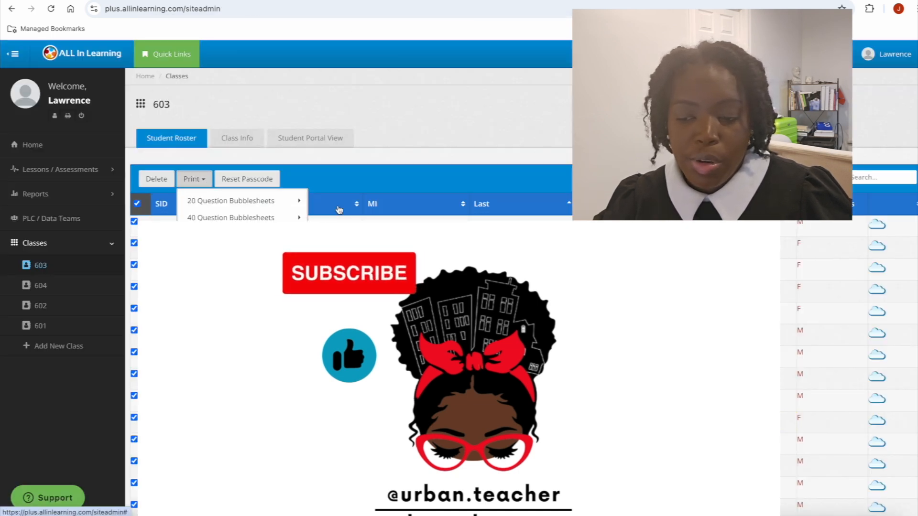
{"action": "left_click", "coordinate": [363, 203]}
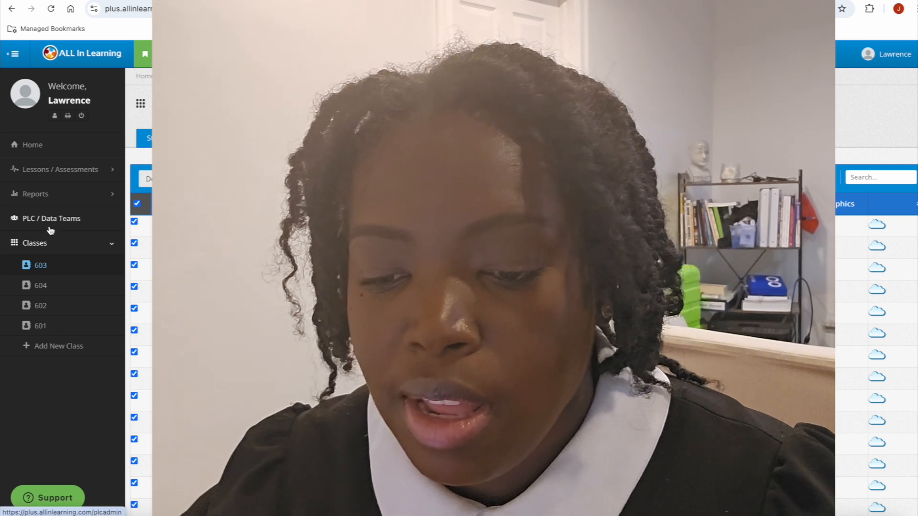
Activate the Demo Assessment from the My Assessments list and start a bubble sheet scanning session for class 603
{"action": "left_click", "coordinate": [33, 145]}
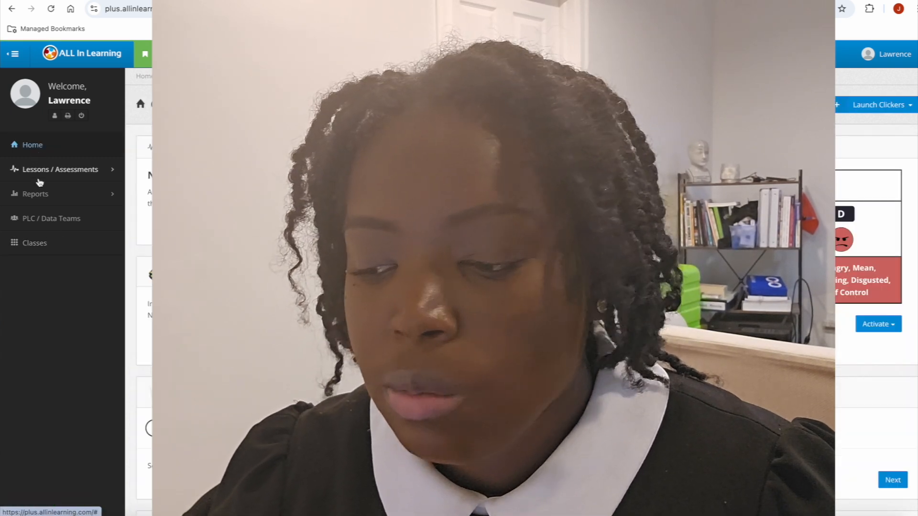
{"action": "left_click", "coordinate": [39, 173]}
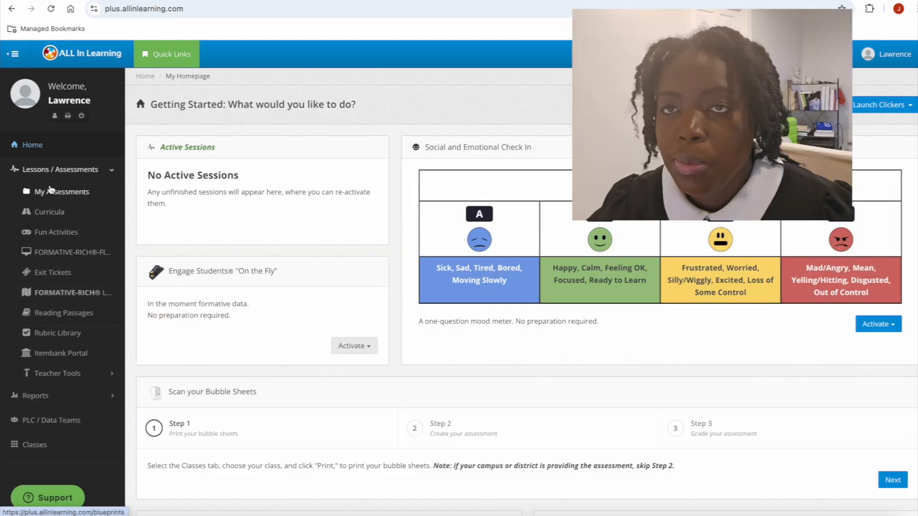
{"action": "left_click", "coordinate": [52, 190]}
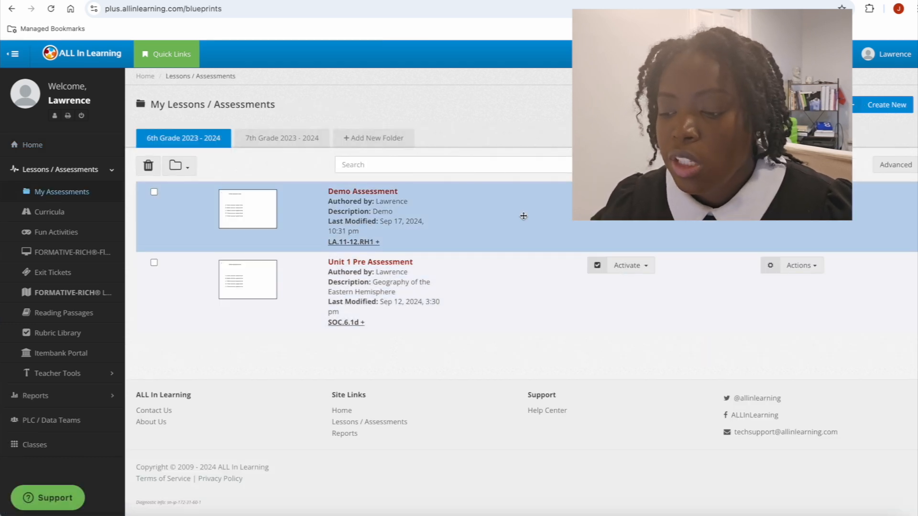
{"action": "left_click", "coordinate": [627, 195]}
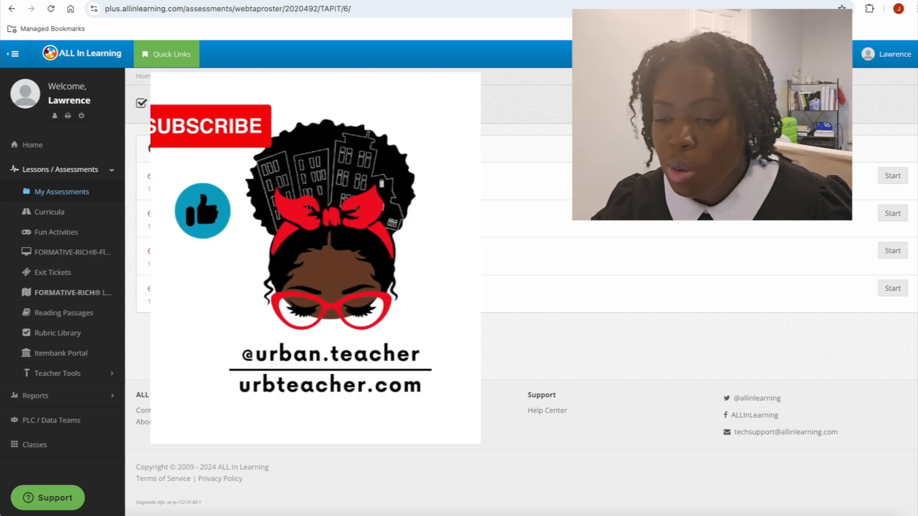
{"action": "left_click", "coordinate": [897, 184]}
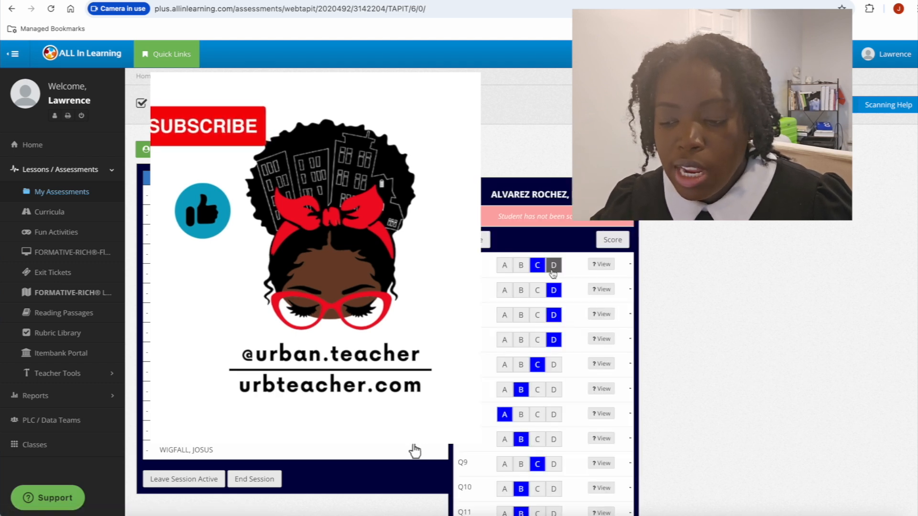
Manually override the first student's answers, setting questions 1 to 7 to A and question 8 to D
{"action": "scroll", "coordinate": [550, 268], "scroll_direction": "down", "scroll_amount": 3}
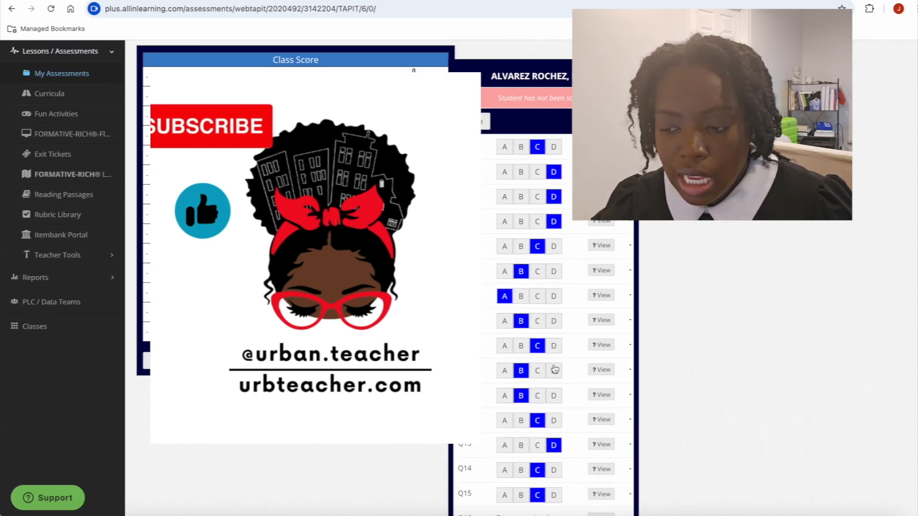
{"action": "left_click", "coordinate": [537, 147]}
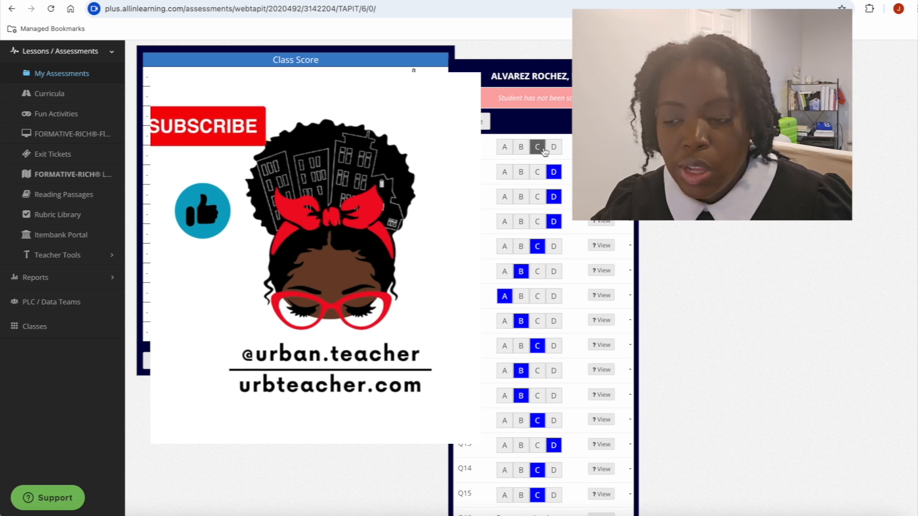
{"action": "left_click", "coordinate": [505, 150]}
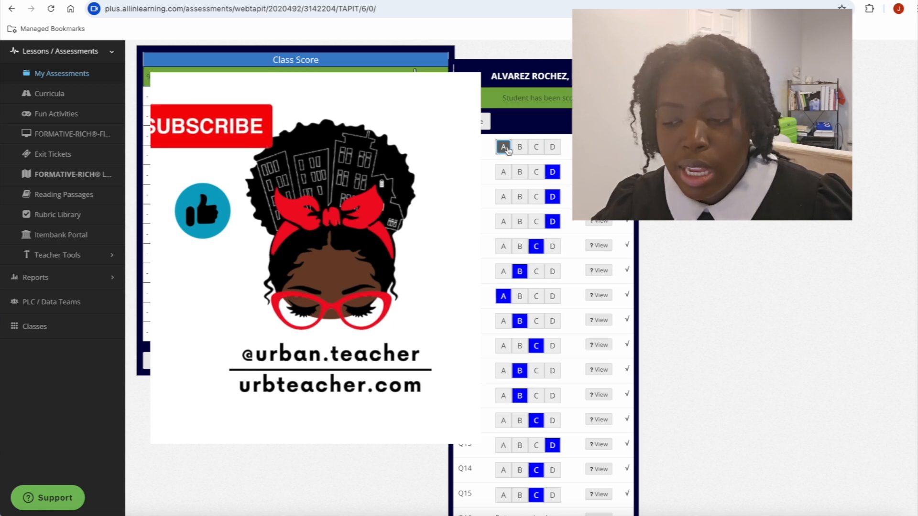
{"action": "left_click", "coordinate": [509, 178]}
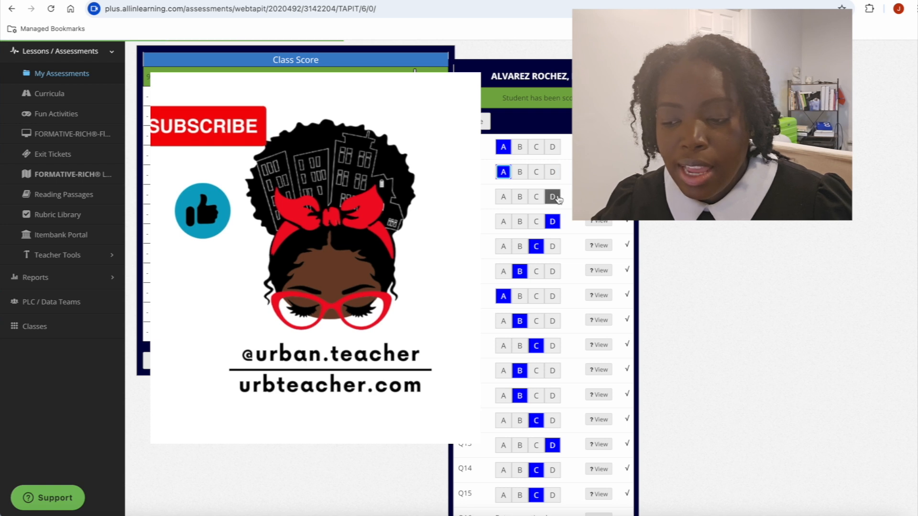
{"action": "left_click", "coordinate": [506, 200]}
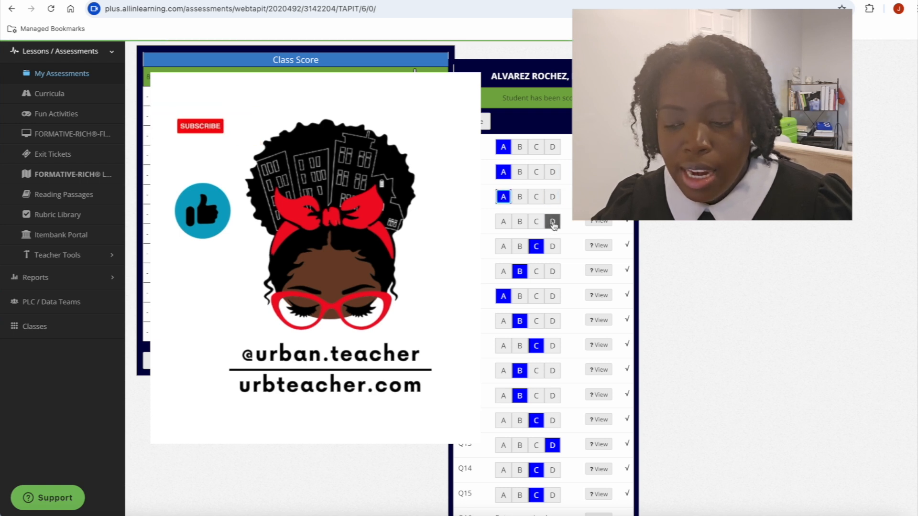
{"action": "left_click", "coordinate": [504, 222]}
{"action": "left_click", "coordinate": [501, 247]}
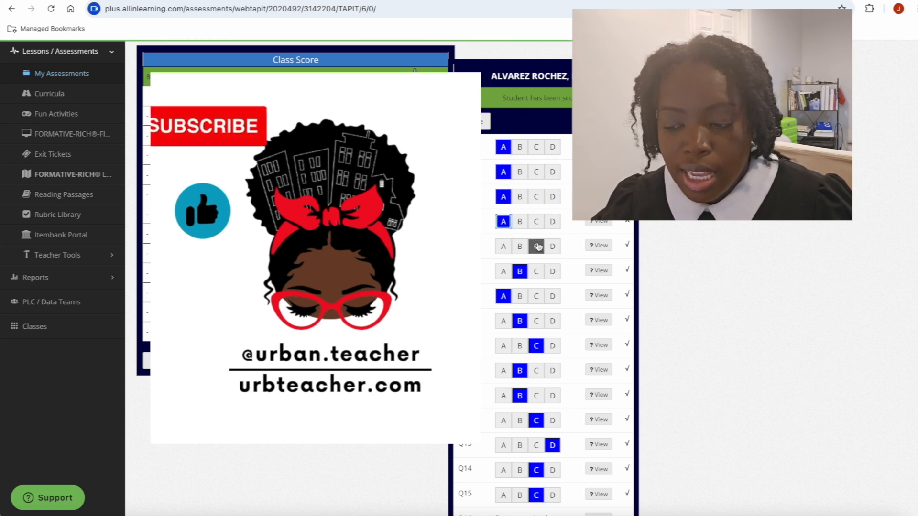
{"action": "left_click", "coordinate": [498, 276]}
{"action": "left_click", "coordinate": [504, 297]}
{"action": "left_click", "coordinate": [504, 323]}
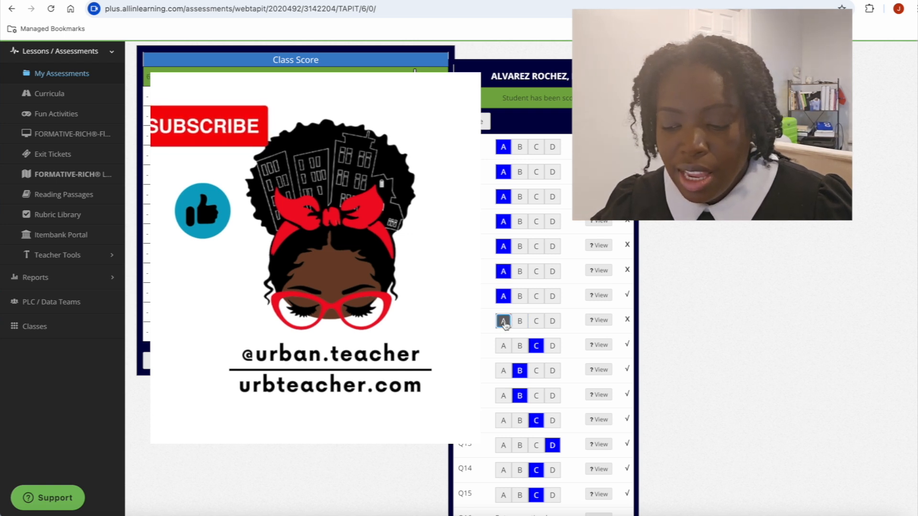
{"action": "left_click", "coordinate": [552, 321]}
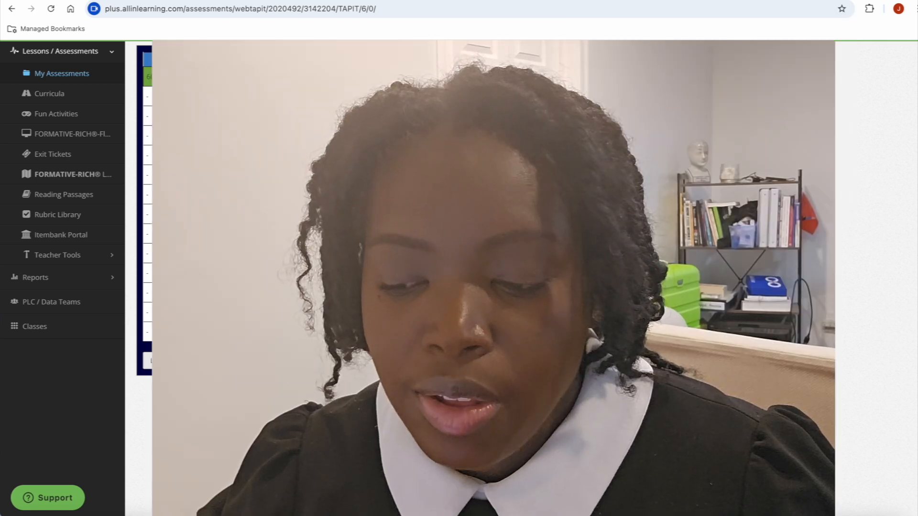
End the scanning session without adding it to the Progress Tracker, and show the available actions for the newest Demo Assessment report
{"action": "scroll", "coordinate": [459, 277], "scroll_direction": "down", "scroll_amount": 4}
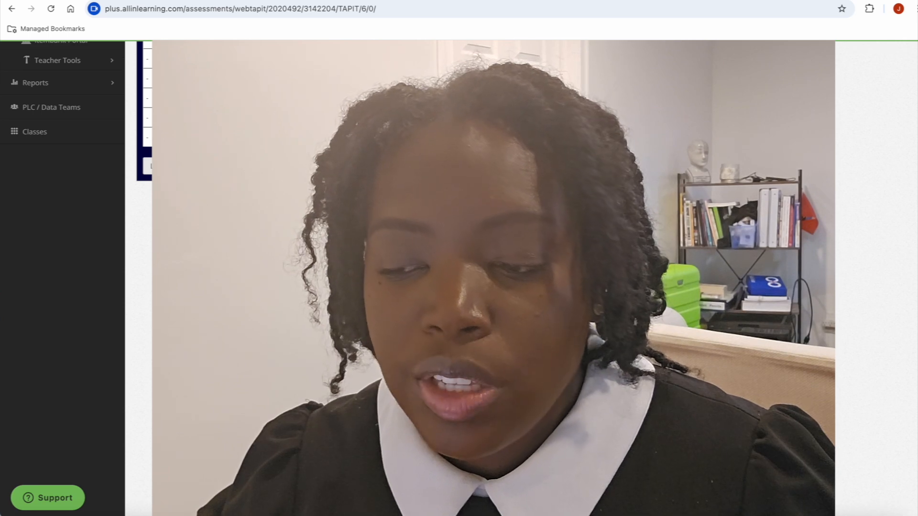
{"action": "scroll", "coordinate": [459, 277], "scroll_direction": "up", "scroll_amount": 3}
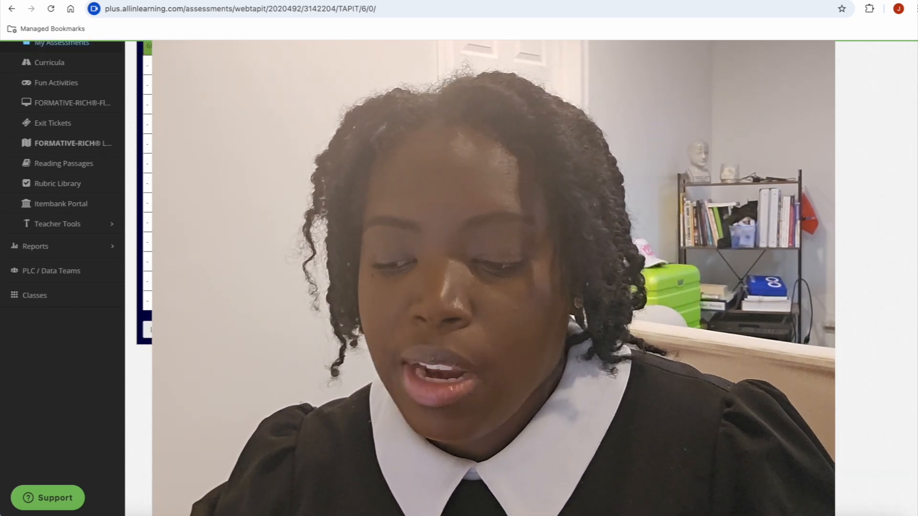
{"action": "scroll", "coordinate": [459, 277], "scroll_direction": "down", "scroll_amount": 4}
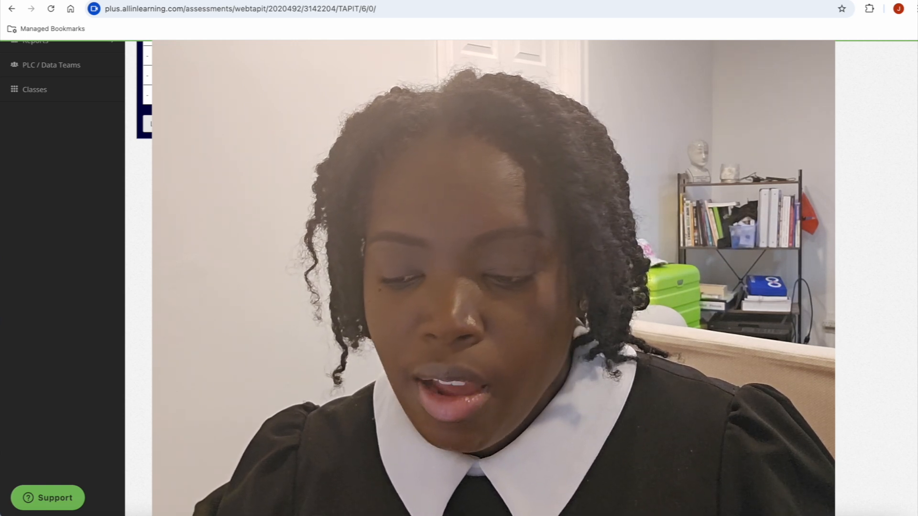
{"action": "scroll", "coordinate": [494, 278], "scroll_direction": "up", "scroll_amount": 7}
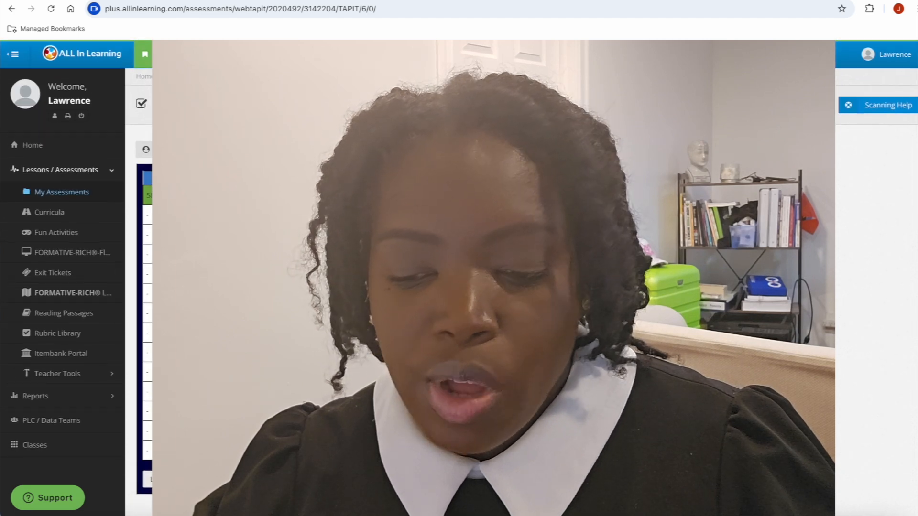
{"action": "scroll", "coordinate": [493, 277], "scroll_direction": "down", "scroll_amount": 2}
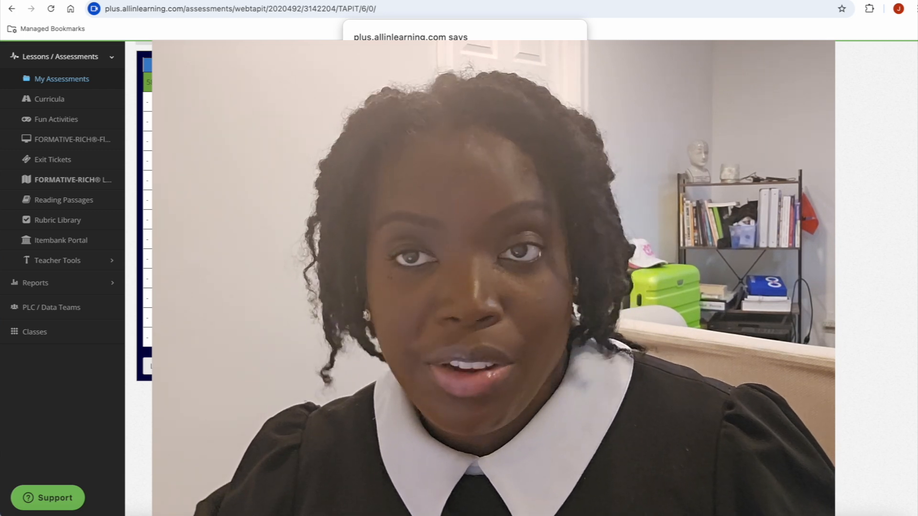
{"action": "key", "text": "Return"}
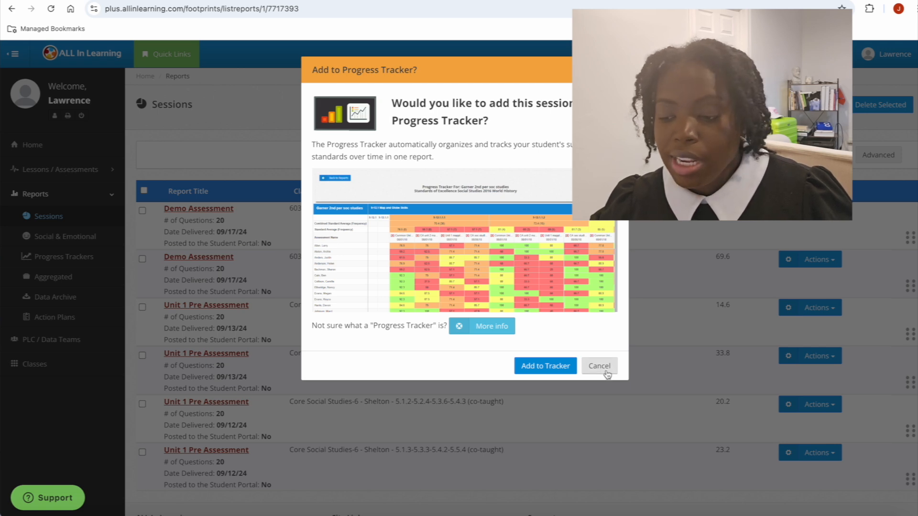
{"action": "left_click", "coordinate": [599, 366]}
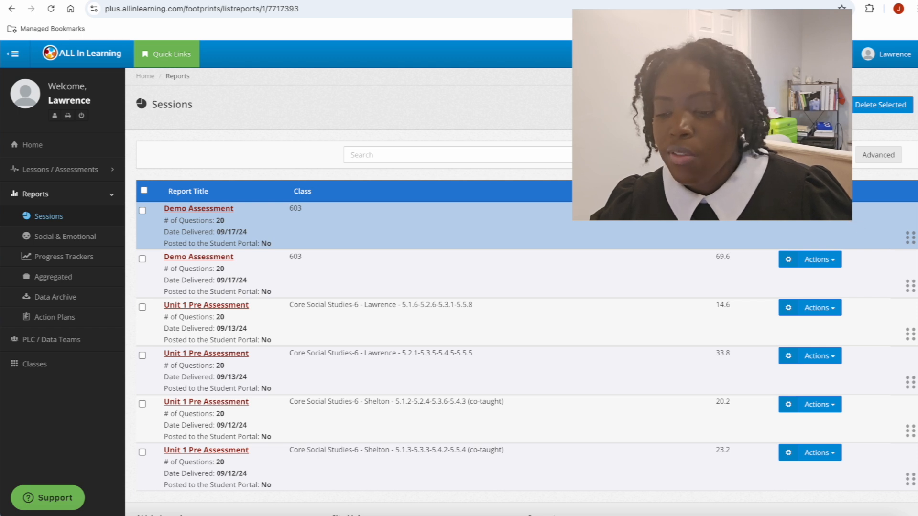
{"action": "left_click", "coordinate": [832, 220]}
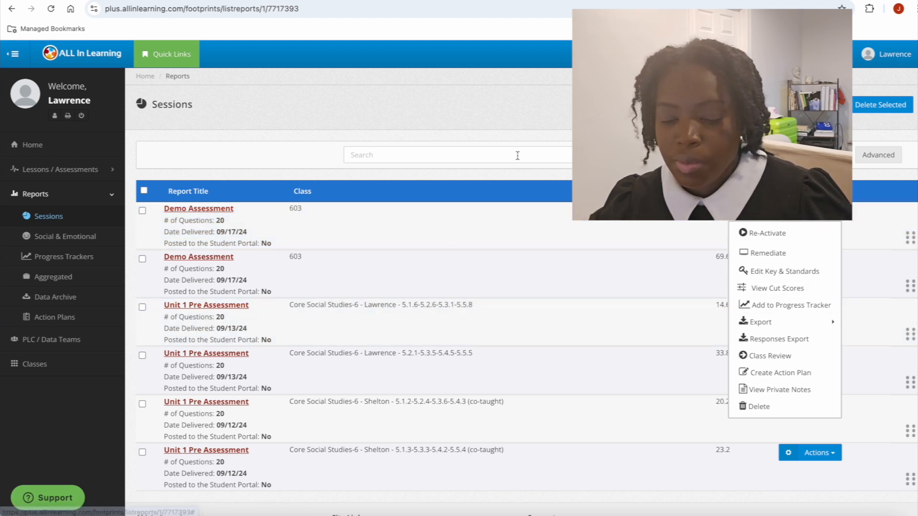
Return to the My Assessments list and delete the Demo Assessment
{"action": "left_click", "coordinate": [54, 144]}
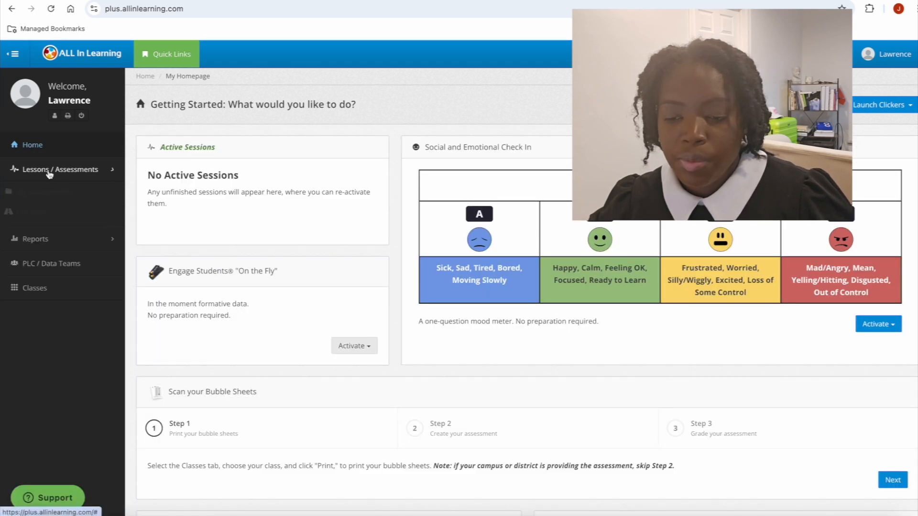
{"action": "left_click", "coordinate": [49, 171]}
{"action": "left_click", "coordinate": [51, 189]}
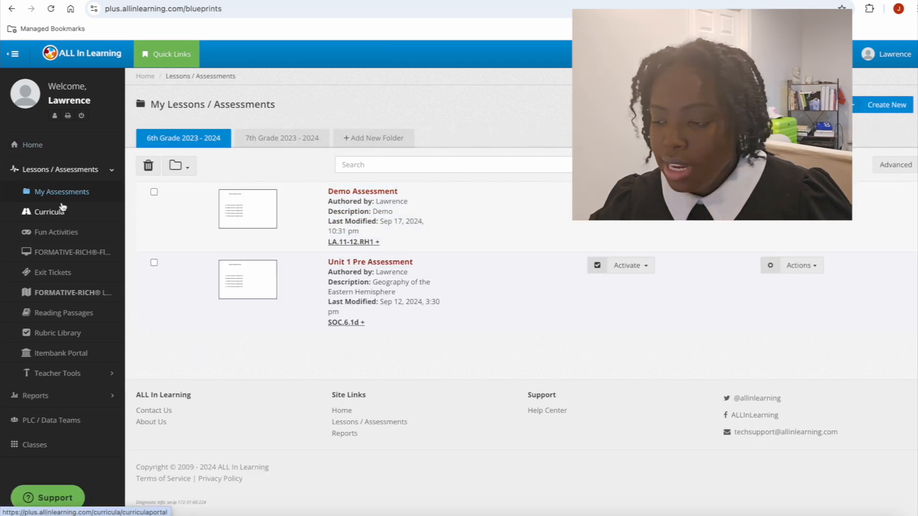
{"action": "left_click", "coordinate": [802, 195]}
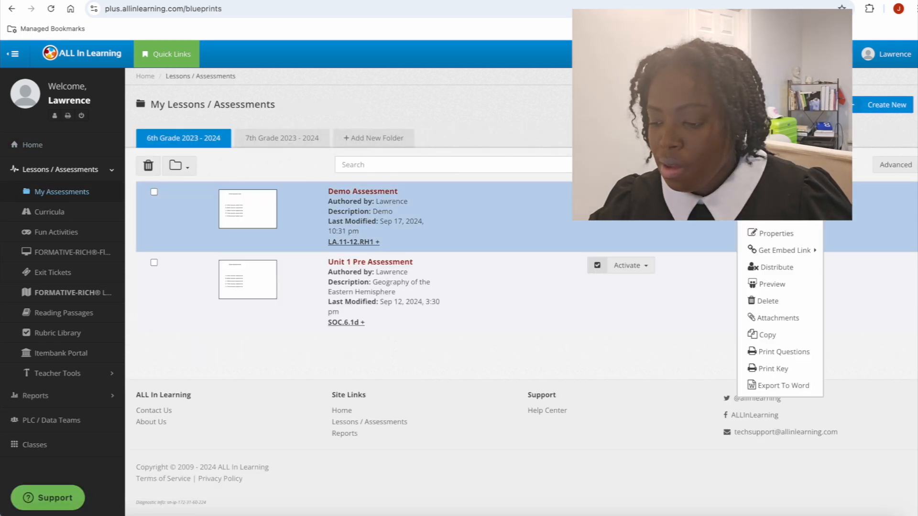
{"action": "left_click", "coordinate": [794, 306]}
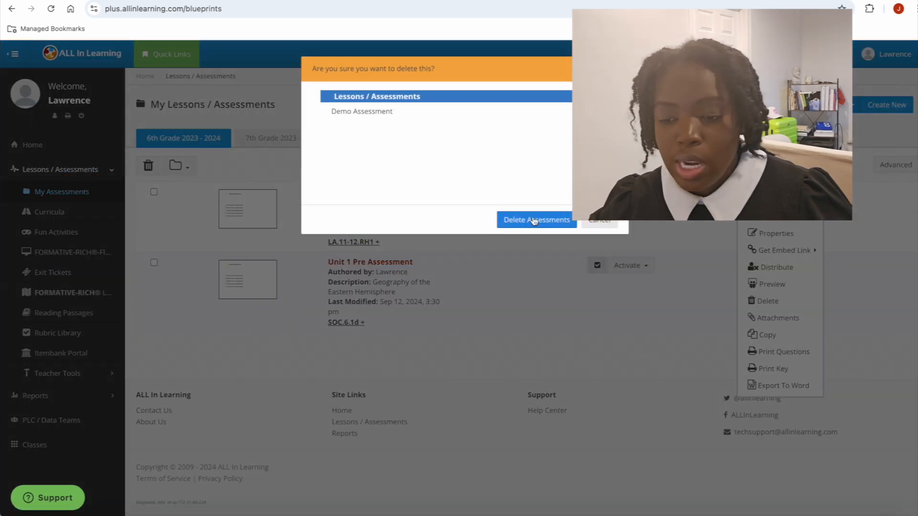
{"action": "left_click", "coordinate": [534, 220]}
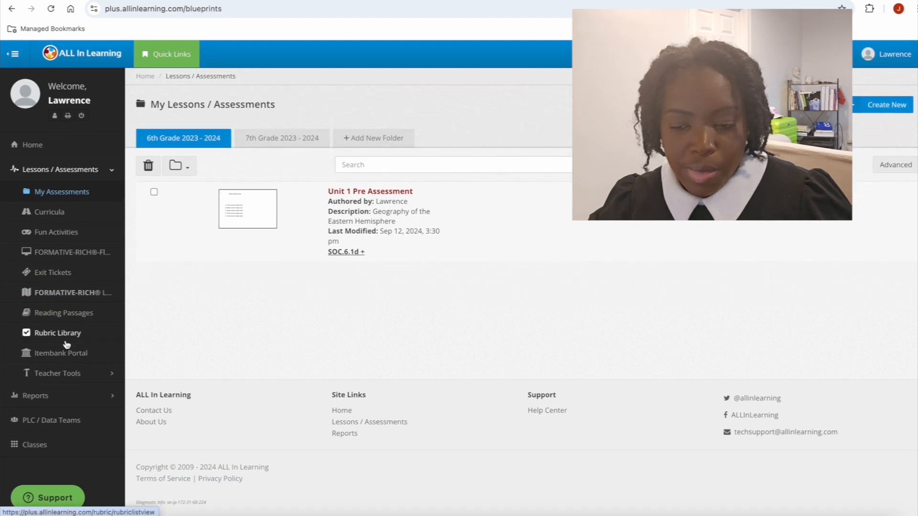
Open the session reports and permanently delete both Demo Assessment reports of class 603
{"action": "left_click", "coordinate": [58, 173]}
{"action": "left_click", "coordinate": [53, 191]}
{"action": "left_click", "coordinate": [56, 214]}
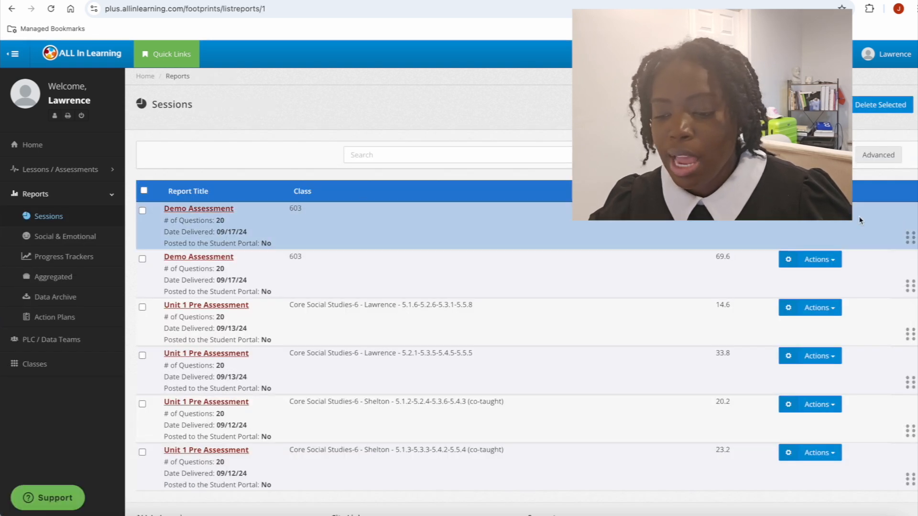
{"action": "left_click", "coordinate": [832, 214]}
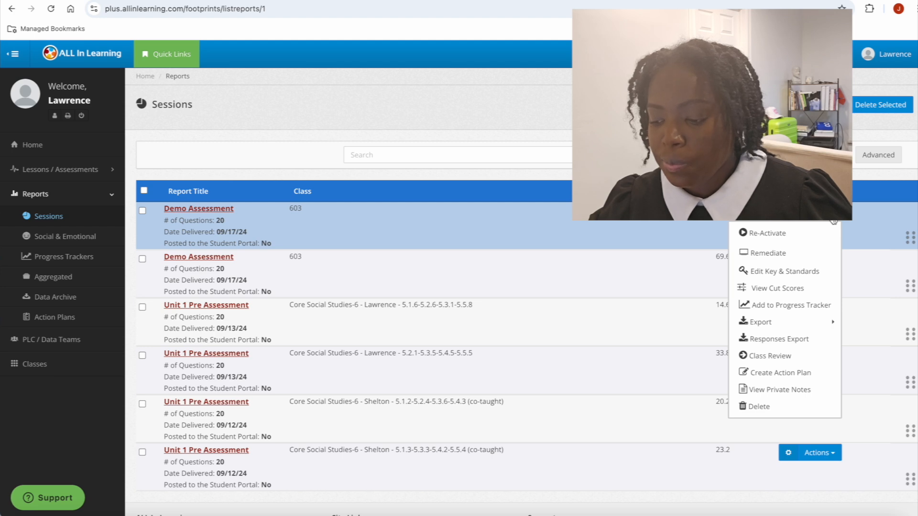
{"action": "left_click", "coordinate": [796, 410]}
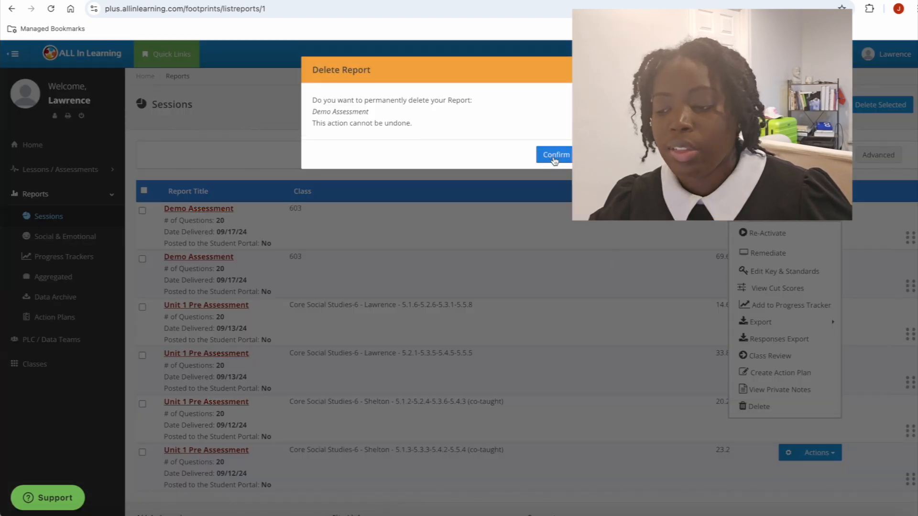
{"action": "left_click", "coordinate": [554, 158]}
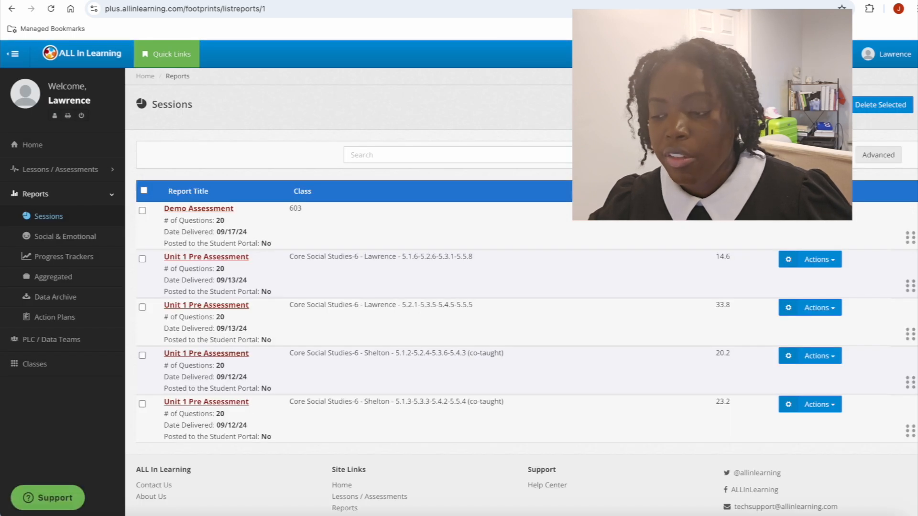
{"action": "left_click", "coordinate": [812, 211]}
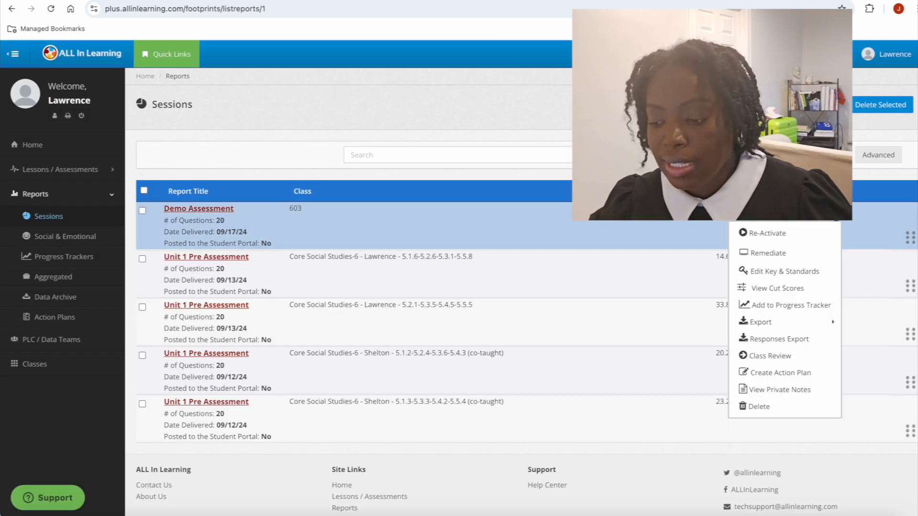
{"action": "left_click", "coordinate": [758, 406]}
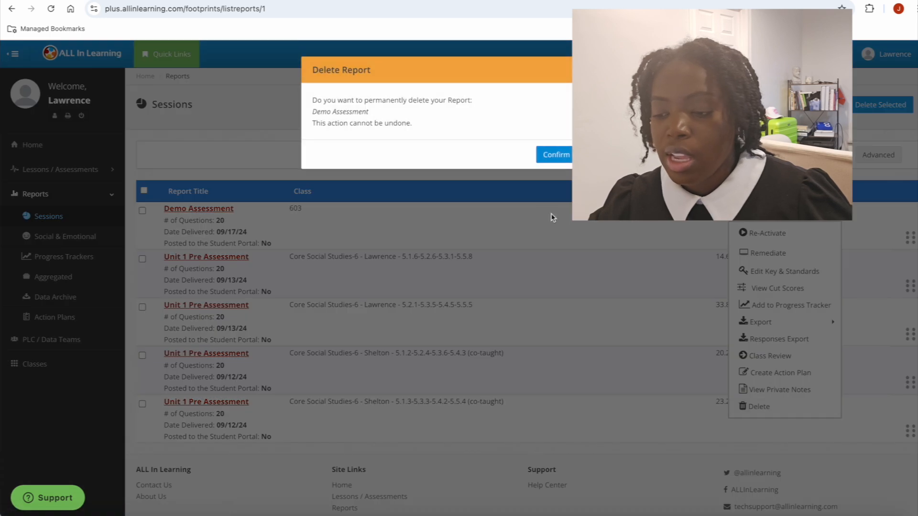
{"action": "left_click", "coordinate": [557, 159]}
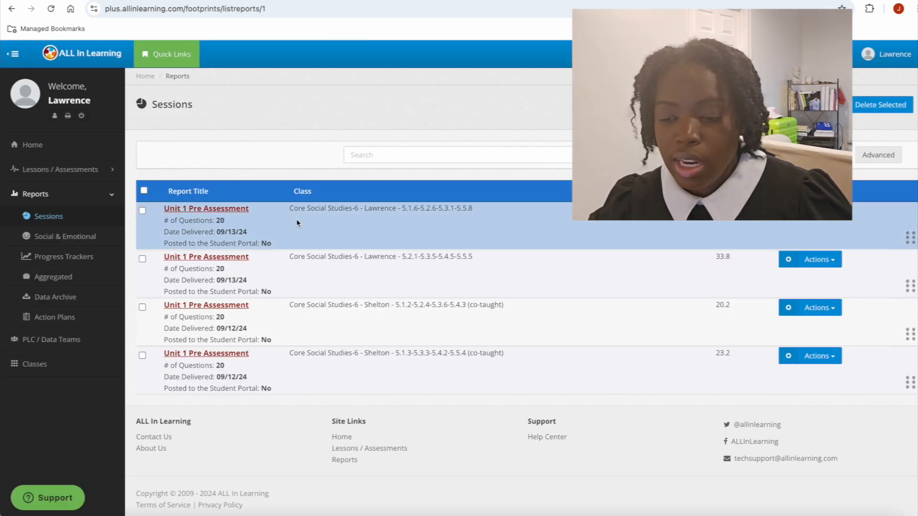
Open the first Unit 1 Pre Assessment session report in the list and look over its student analysis
{"action": "left_click", "coordinate": [218, 212]}
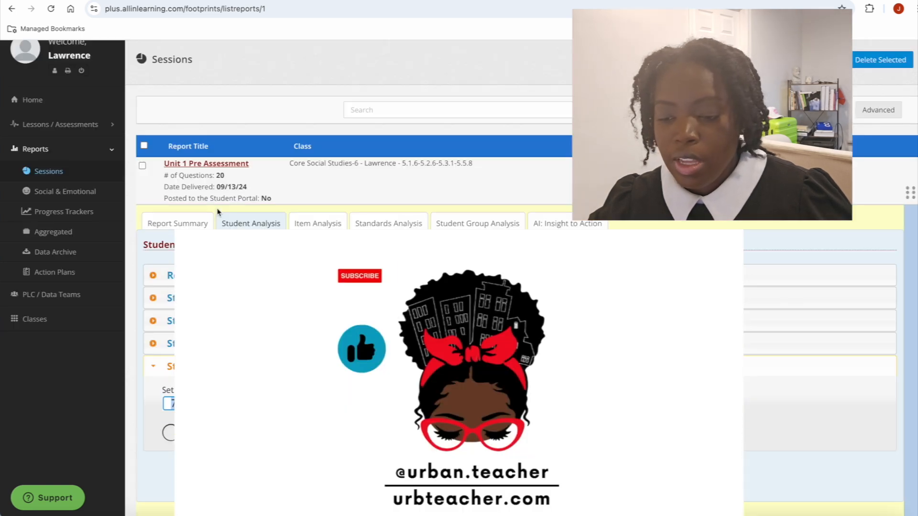
{"action": "scroll", "coordinate": [299, 141], "scroll_direction": "down", "scroll_amount": 3}
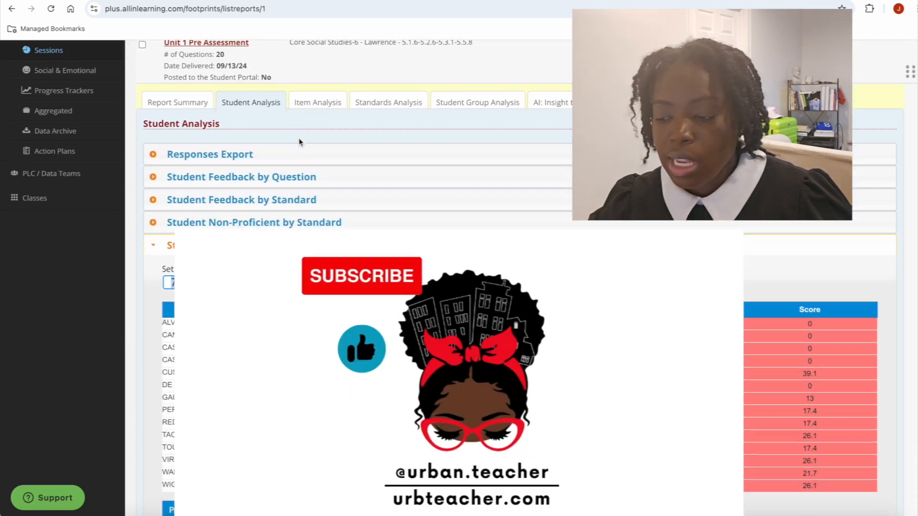
{"action": "scroll", "coordinate": [297, 141], "scroll_direction": "up", "scroll_amount": 1}
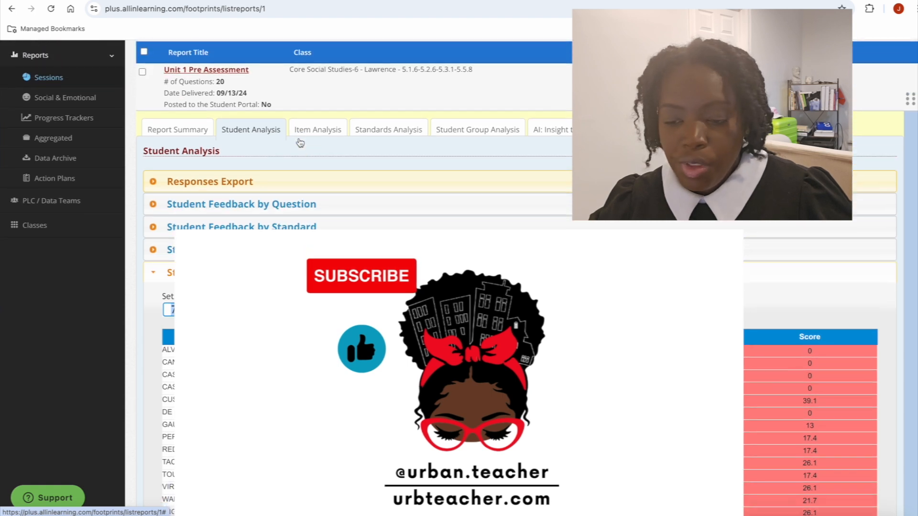
Switch to the report summary and examine the Summary Overview with its standards performance chart and score tables
{"action": "left_click", "coordinate": [207, 133]}
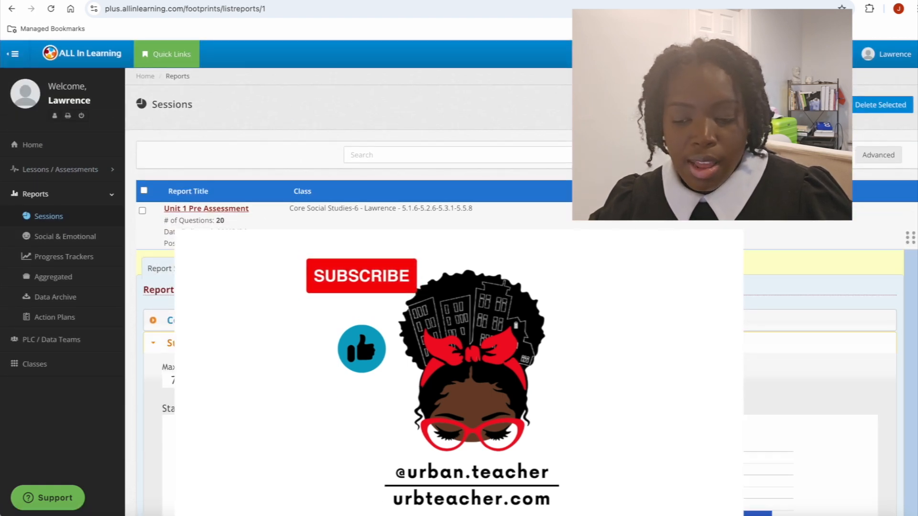
{"action": "scroll", "coordinate": [296, 143], "scroll_direction": "down", "scroll_amount": 1}
{"action": "scroll", "coordinate": [297, 143], "scroll_direction": "down", "scroll_amount": 5}
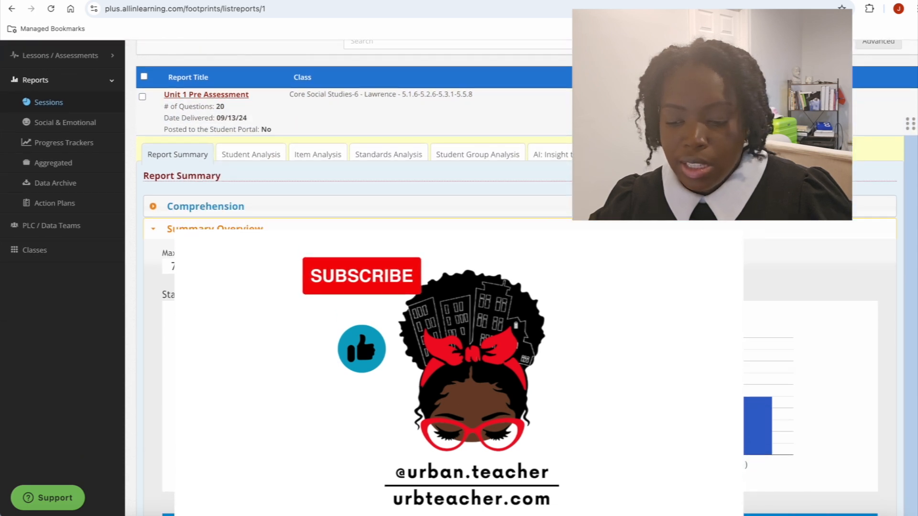
{"action": "scroll", "coordinate": [297, 144], "scroll_direction": "down", "scroll_amount": 1}
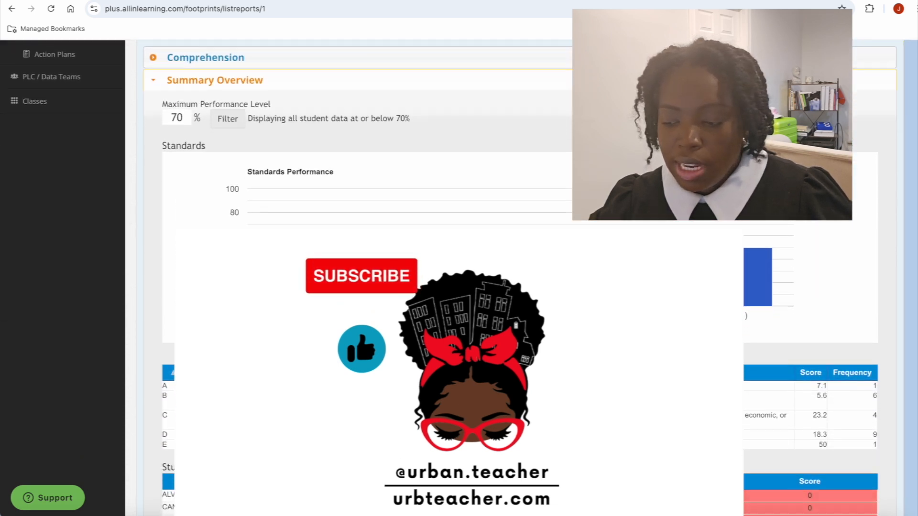
{"action": "scroll", "coordinate": [296, 143], "scroll_direction": "up", "scroll_amount": 2}
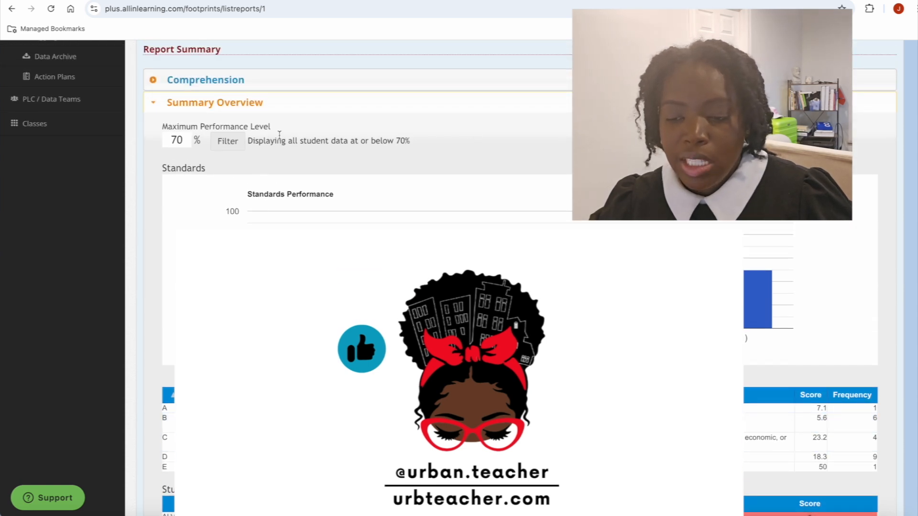
{"action": "scroll", "coordinate": [270, 155], "scroll_direction": "up", "scroll_amount": 1}
Review the Student Proficiency scores in the student analysis and the per-student answers in the item analysis
{"action": "left_click", "coordinate": [251, 59]}
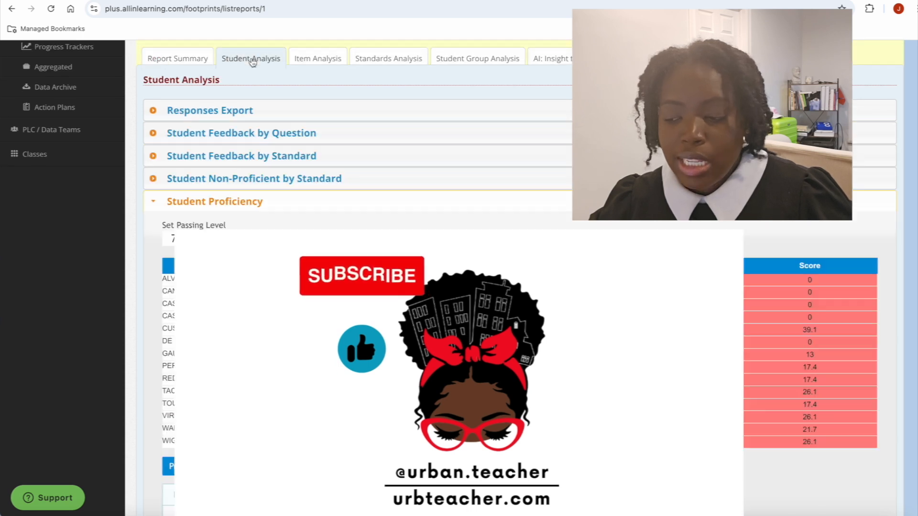
{"action": "left_click", "coordinate": [315, 58]}
{"action": "scroll", "coordinate": [328, 139], "scroll_direction": "up", "scroll_amount": 2}
{"action": "scroll", "coordinate": [328, 140], "scroll_direction": "down", "scroll_amount": 2}
{"action": "scroll", "coordinate": [331, 140], "scroll_direction": "up", "scroll_amount": 1}
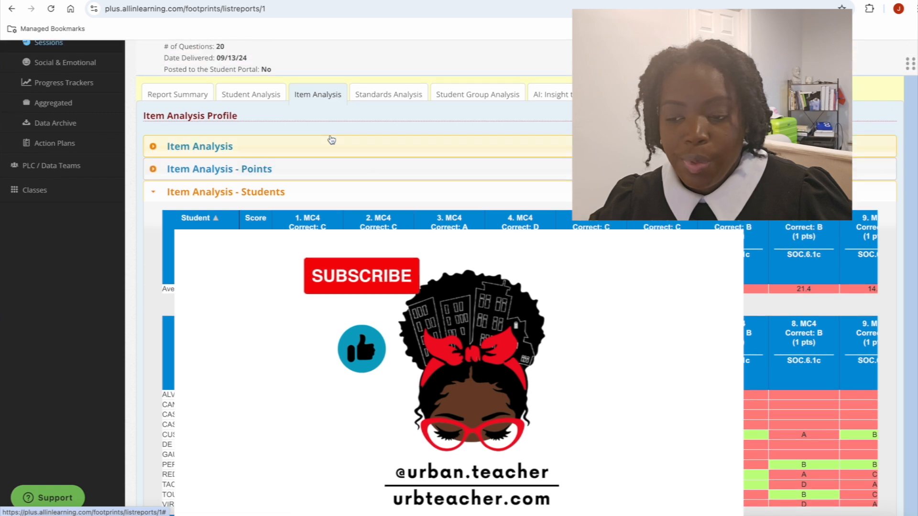
Review the standards analysis by students and the student group performance by standard for the Unit 1 Pre Assessment
{"action": "left_click", "coordinate": [397, 94]}
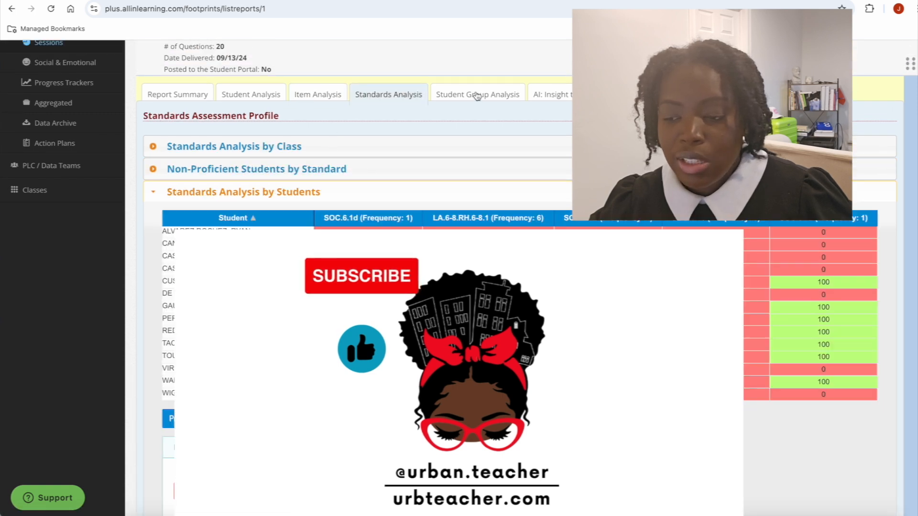
{"action": "left_click", "coordinate": [475, 96]}
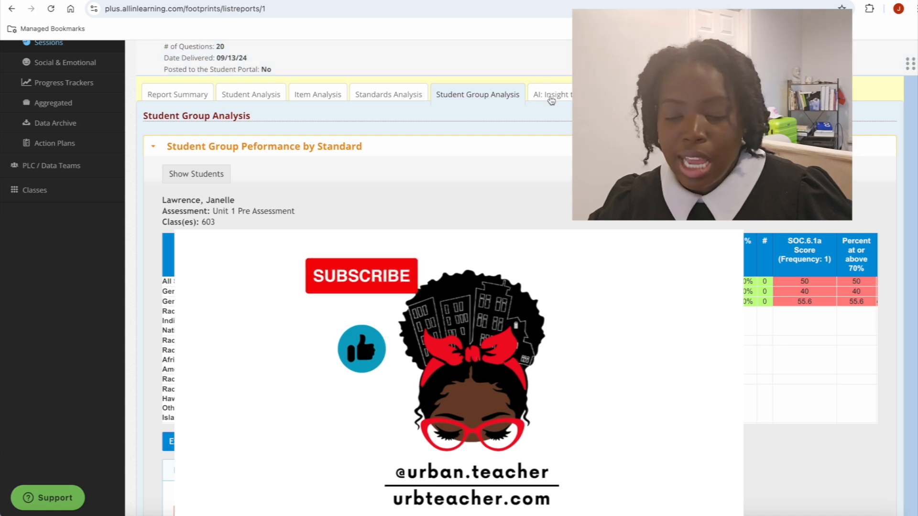
{"action": "scroll", "coordinate": [459, 277], "scroll_direction": "up", "scroll_amount": 4}
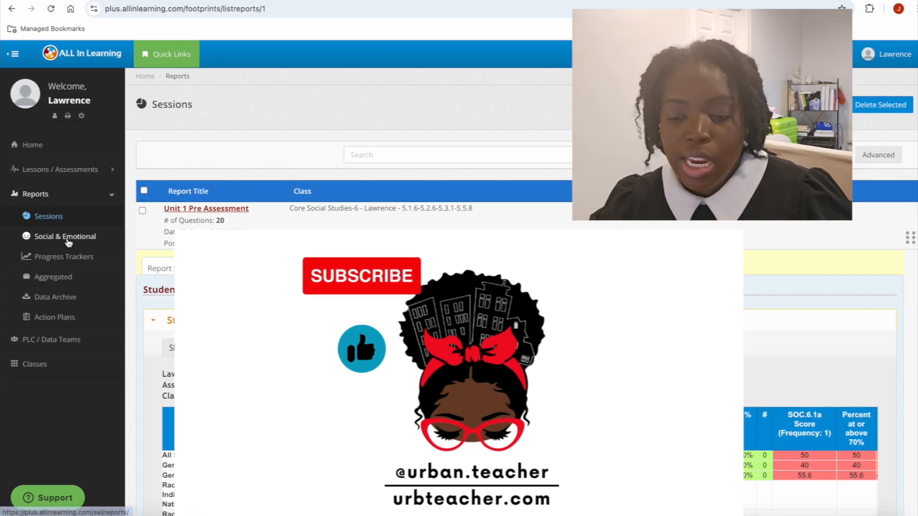